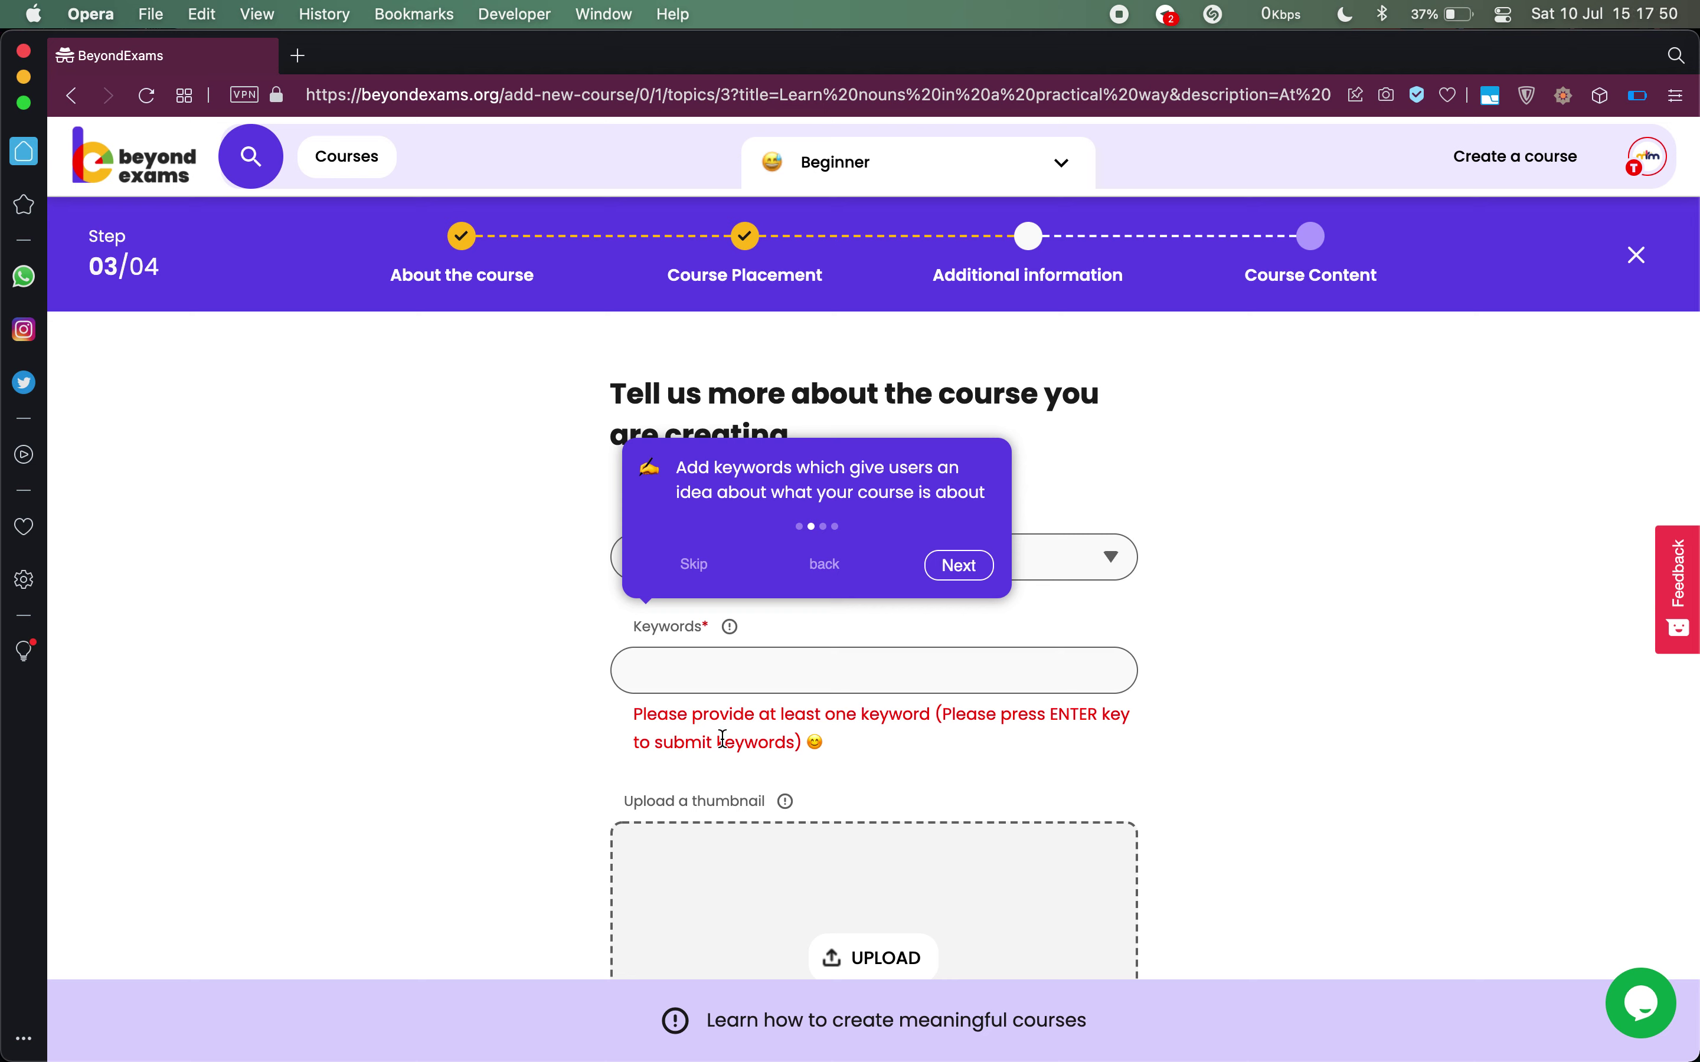
# - Add the keyword "noun" to the course and skip the remaining guided tips
pyautogui.click(723, 671)
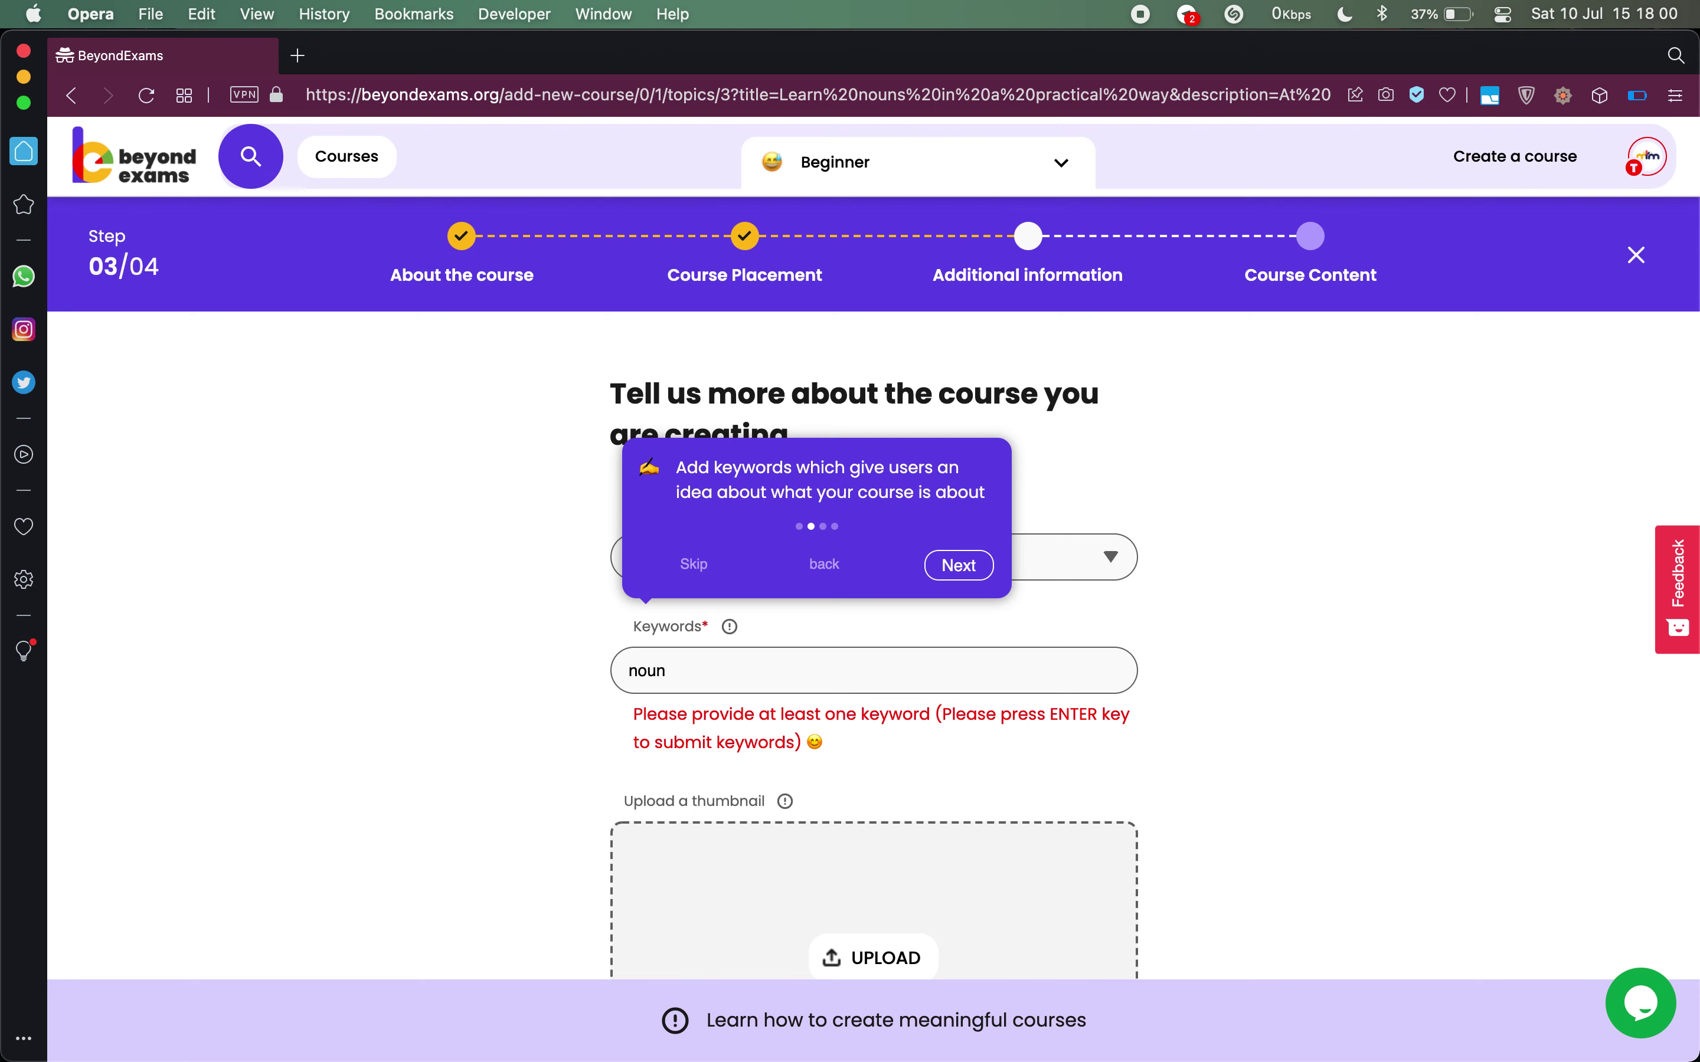
pyautogui.press('Return')
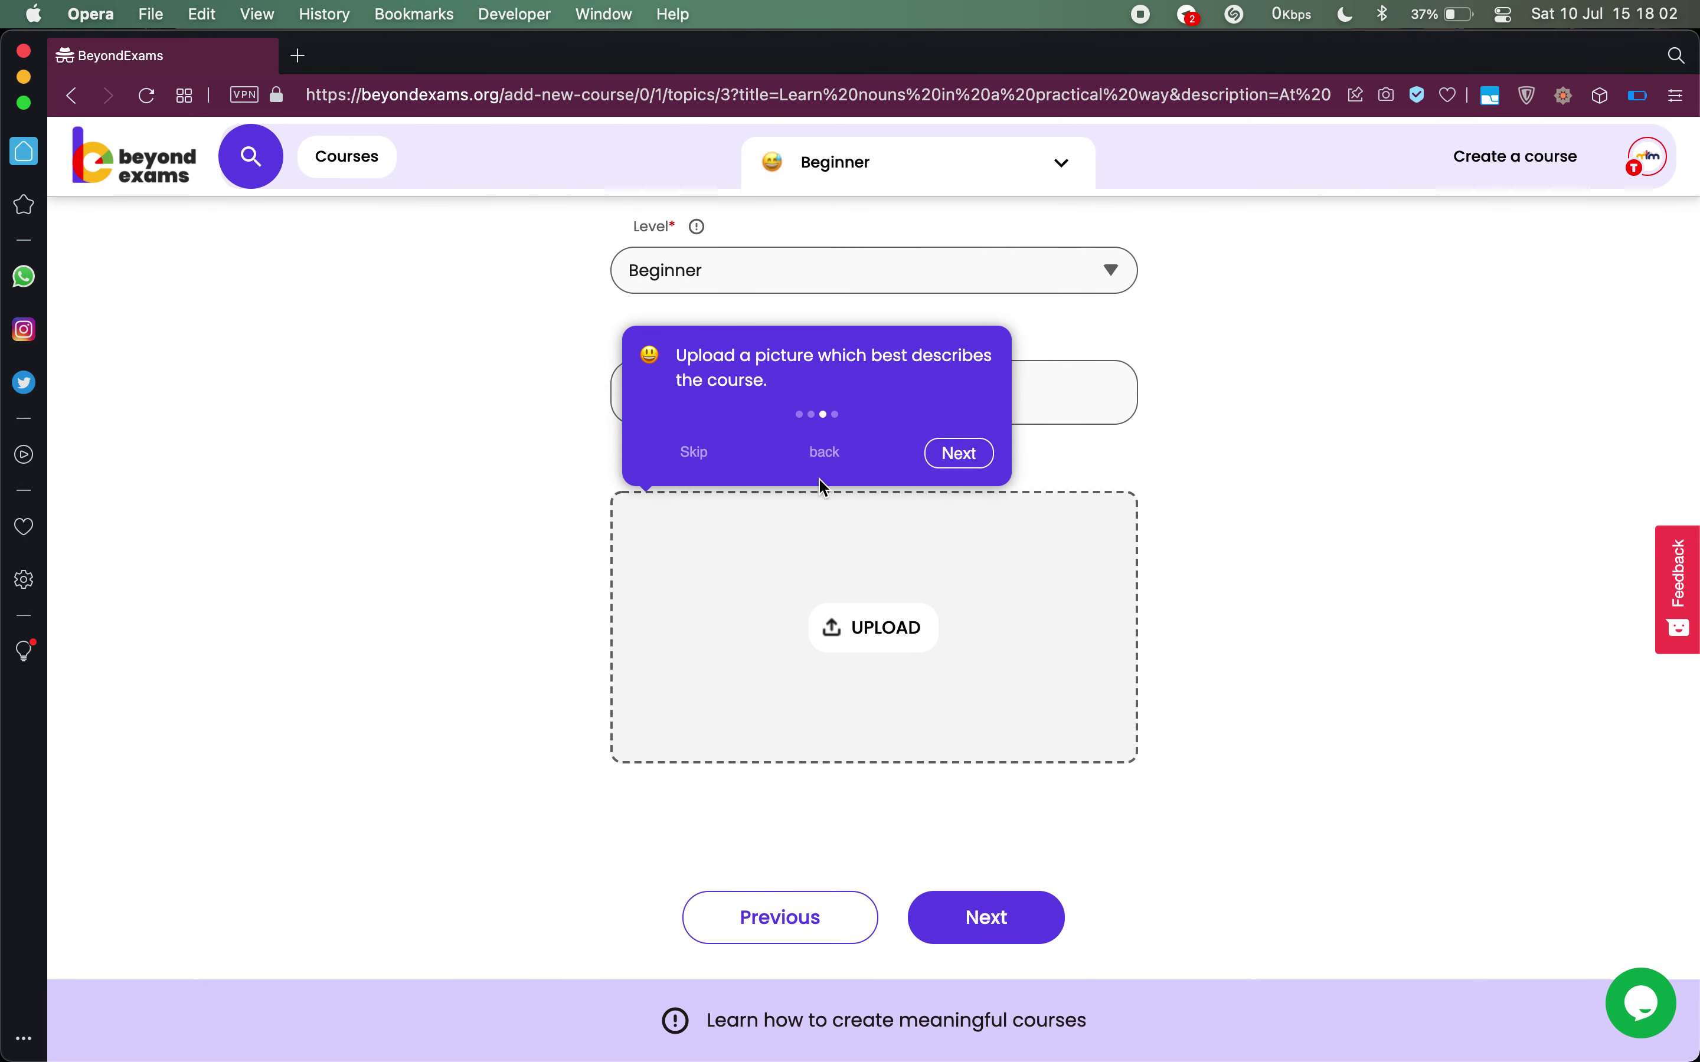
pyautogui.click(706, 454)
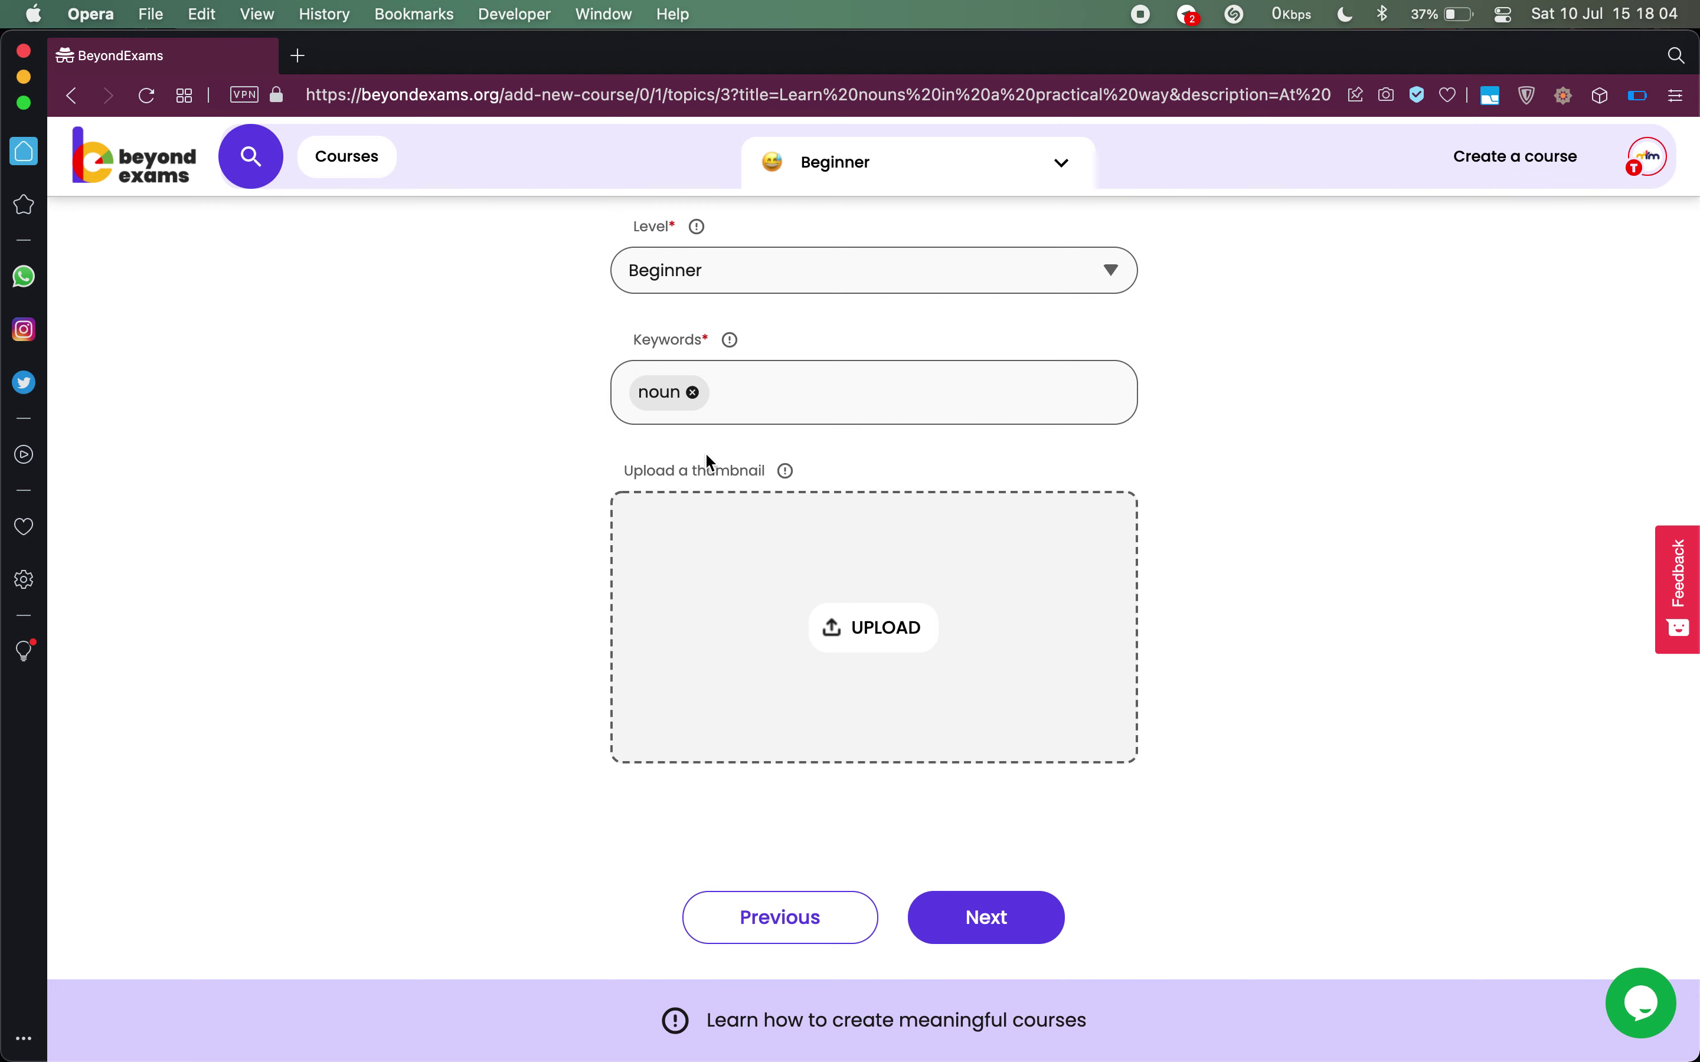
# - Add the keywords "english", "types of nouns" and "sentence formation" to the course
pyautogui.scroll(2, 756, 442)
pyautogui.click(776, 460)
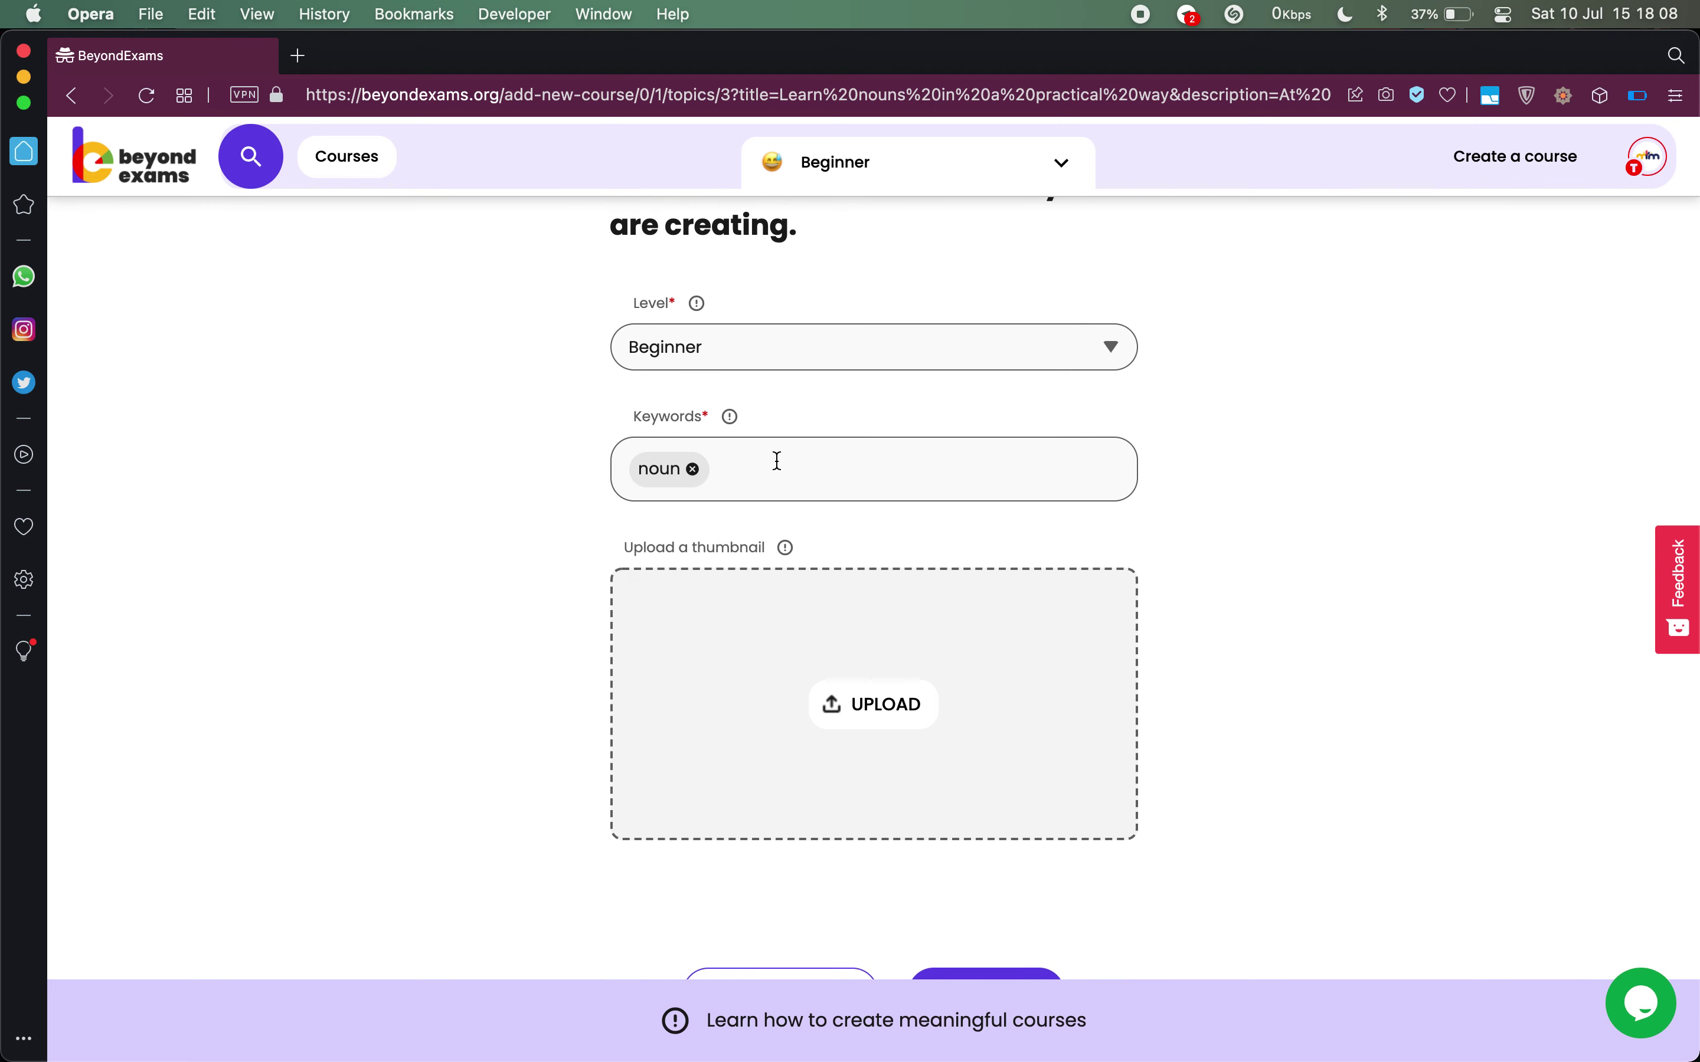
pyautogui.write('english')
pyautogui.press('Return')
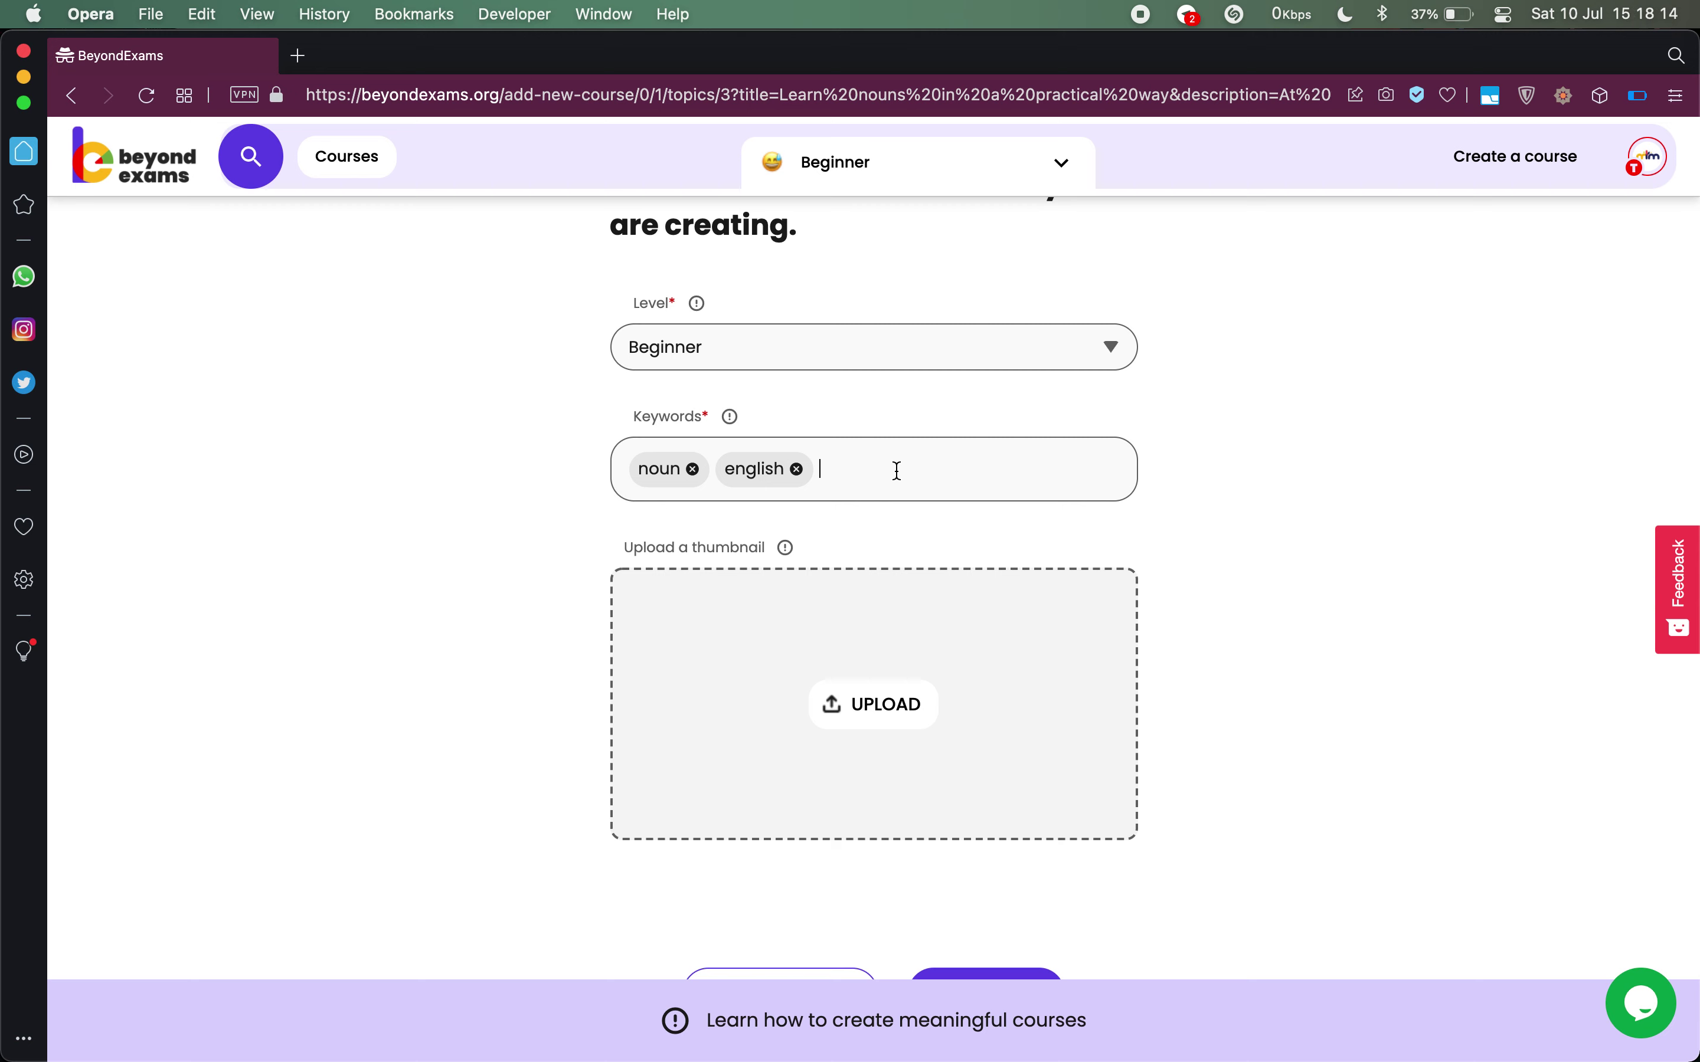
pyautogui.write('types of nouns')
pyautogui.press('Return')
pyautogui.write('sentence formation')
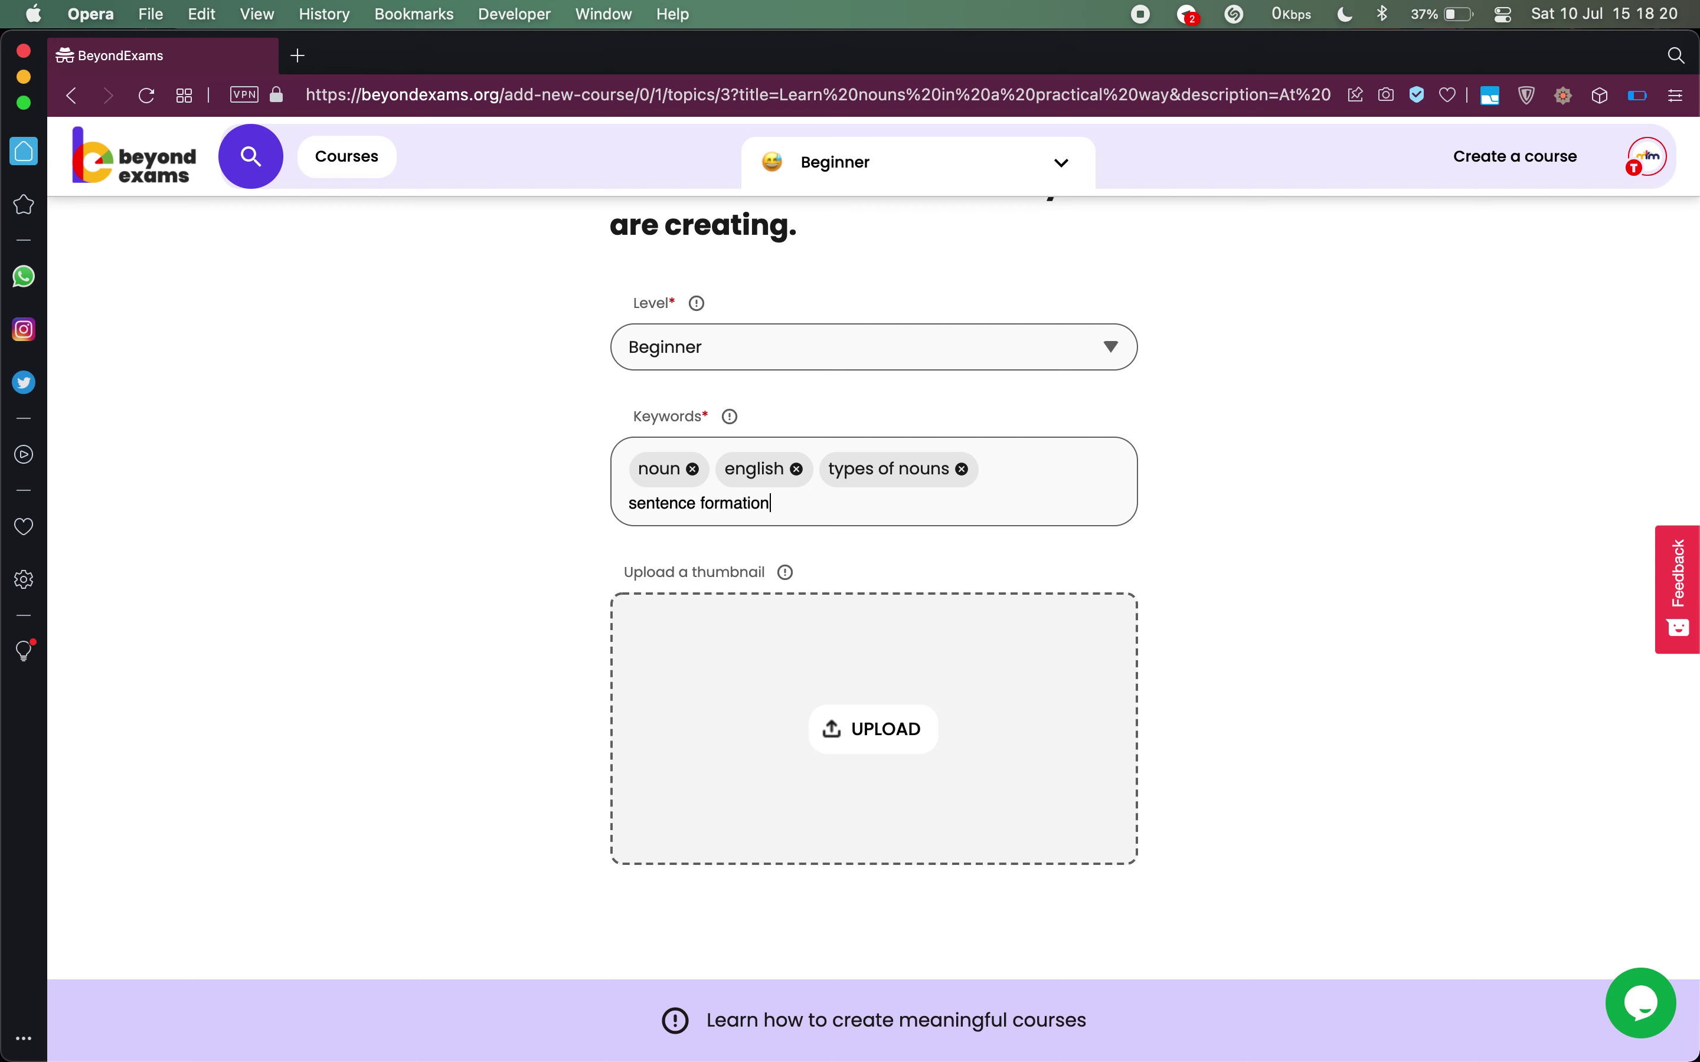
pyautogui.press('Return')
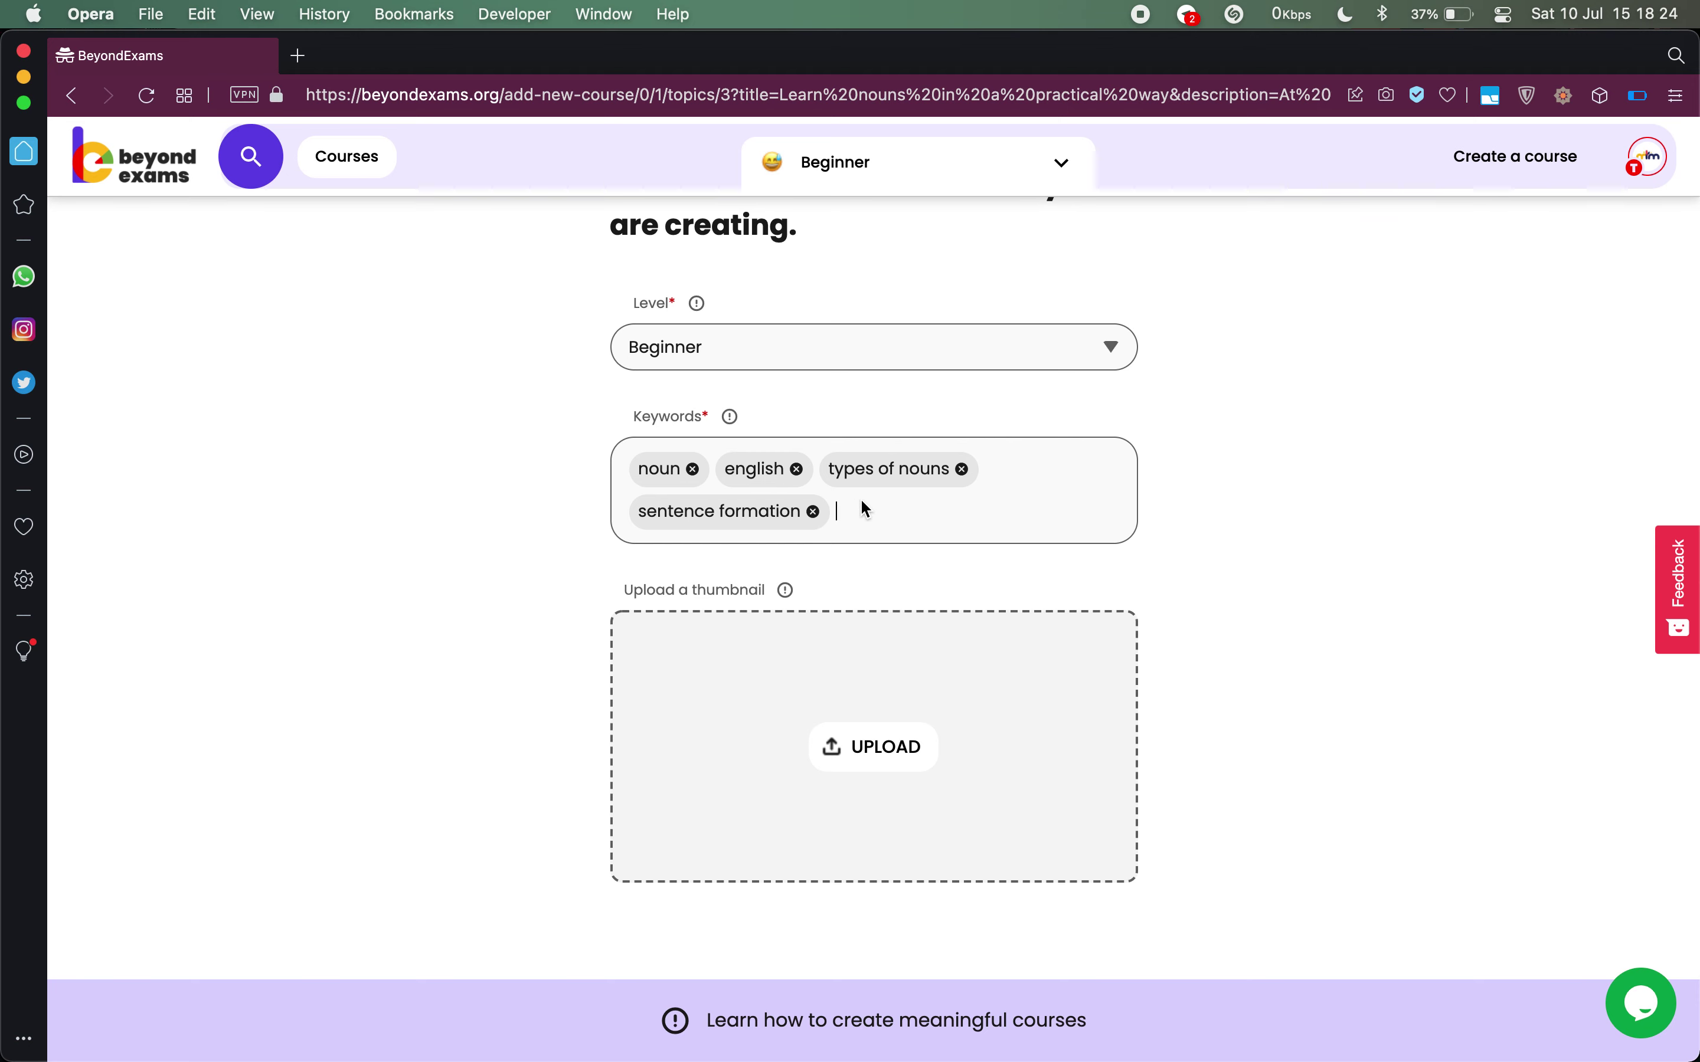
pyautogui.scroll(3, 865, 538)
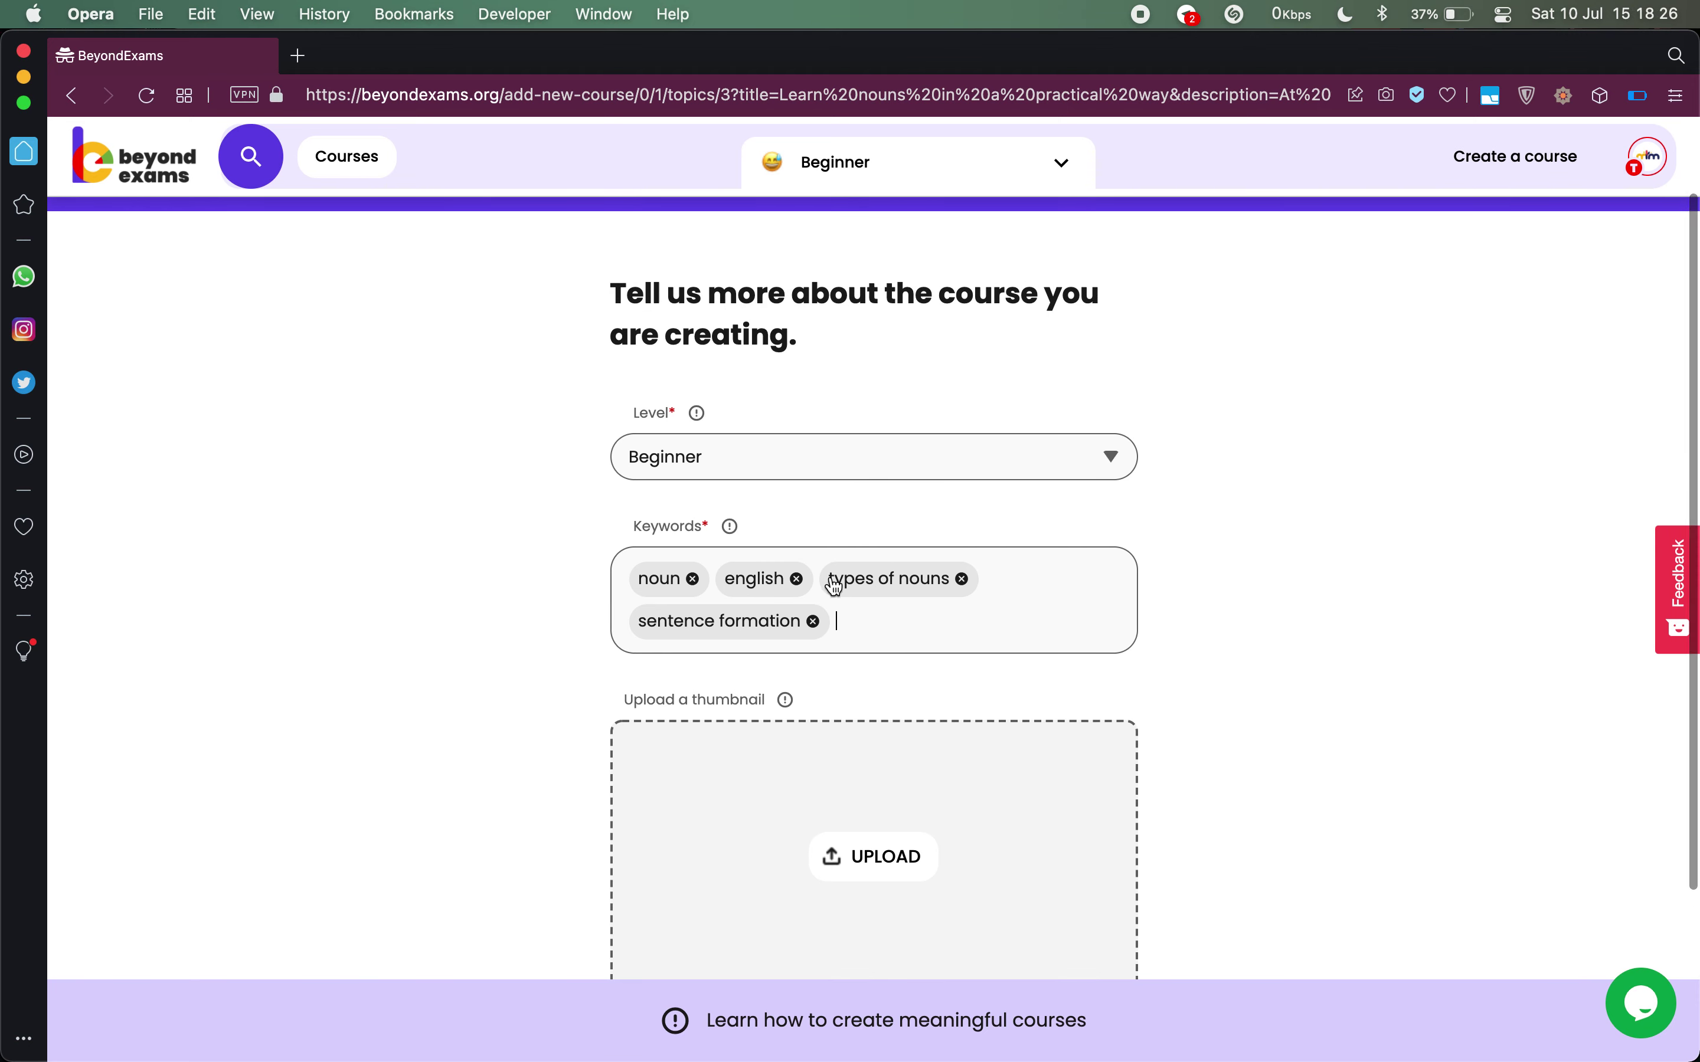
pyautogui.scroll(2, 746, 534)
pyautogui.scroll(-3, 746, 534)
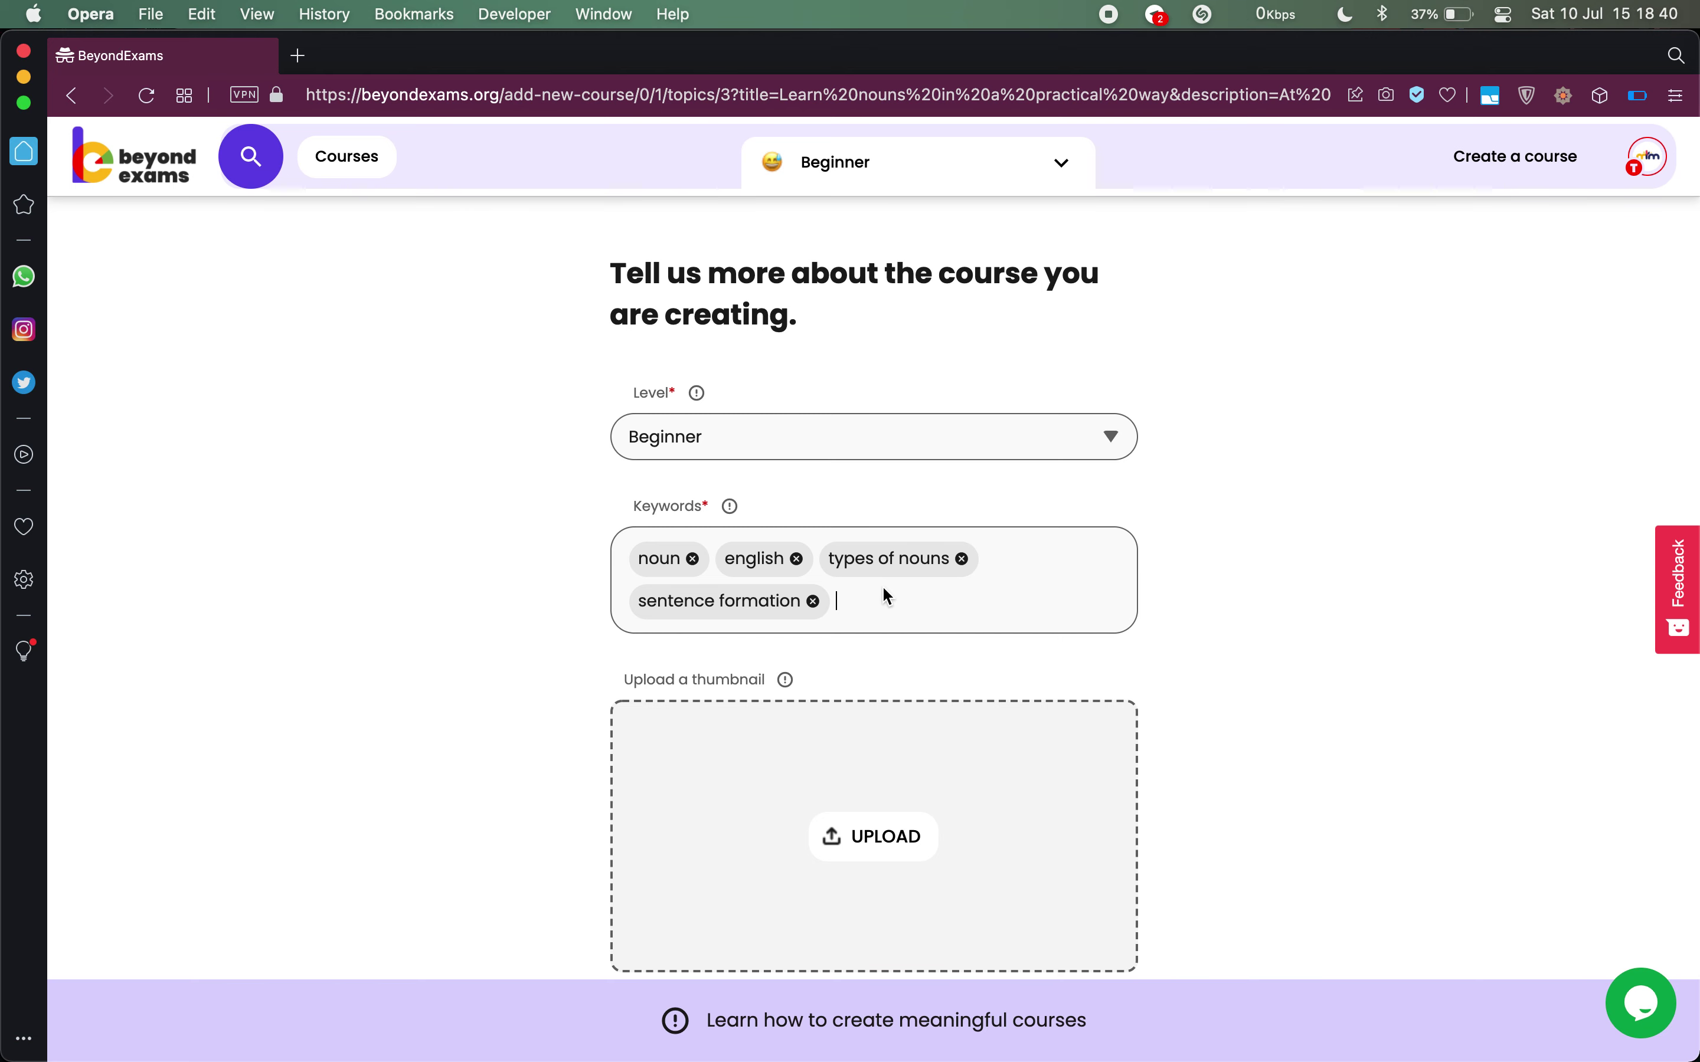
pyautogui.scroll(-3, 885, 593)
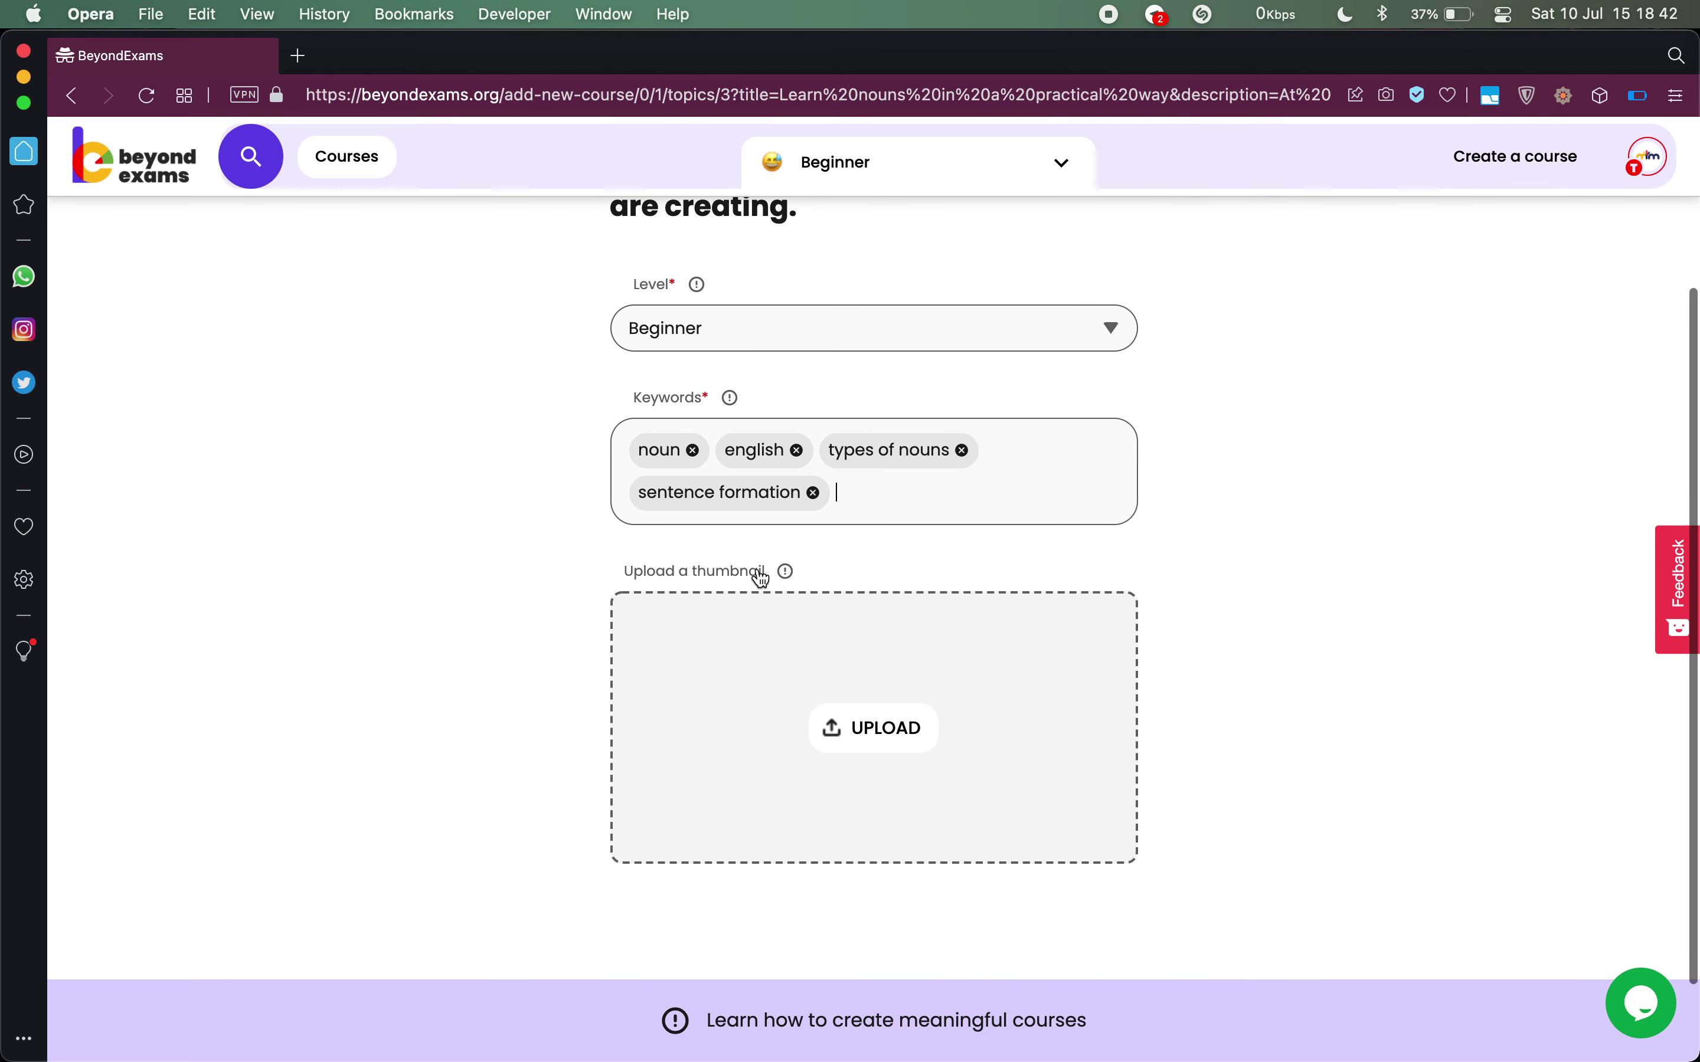
pyautogui.tripleClick(716, 580)
pyautogui.click(877, 574)
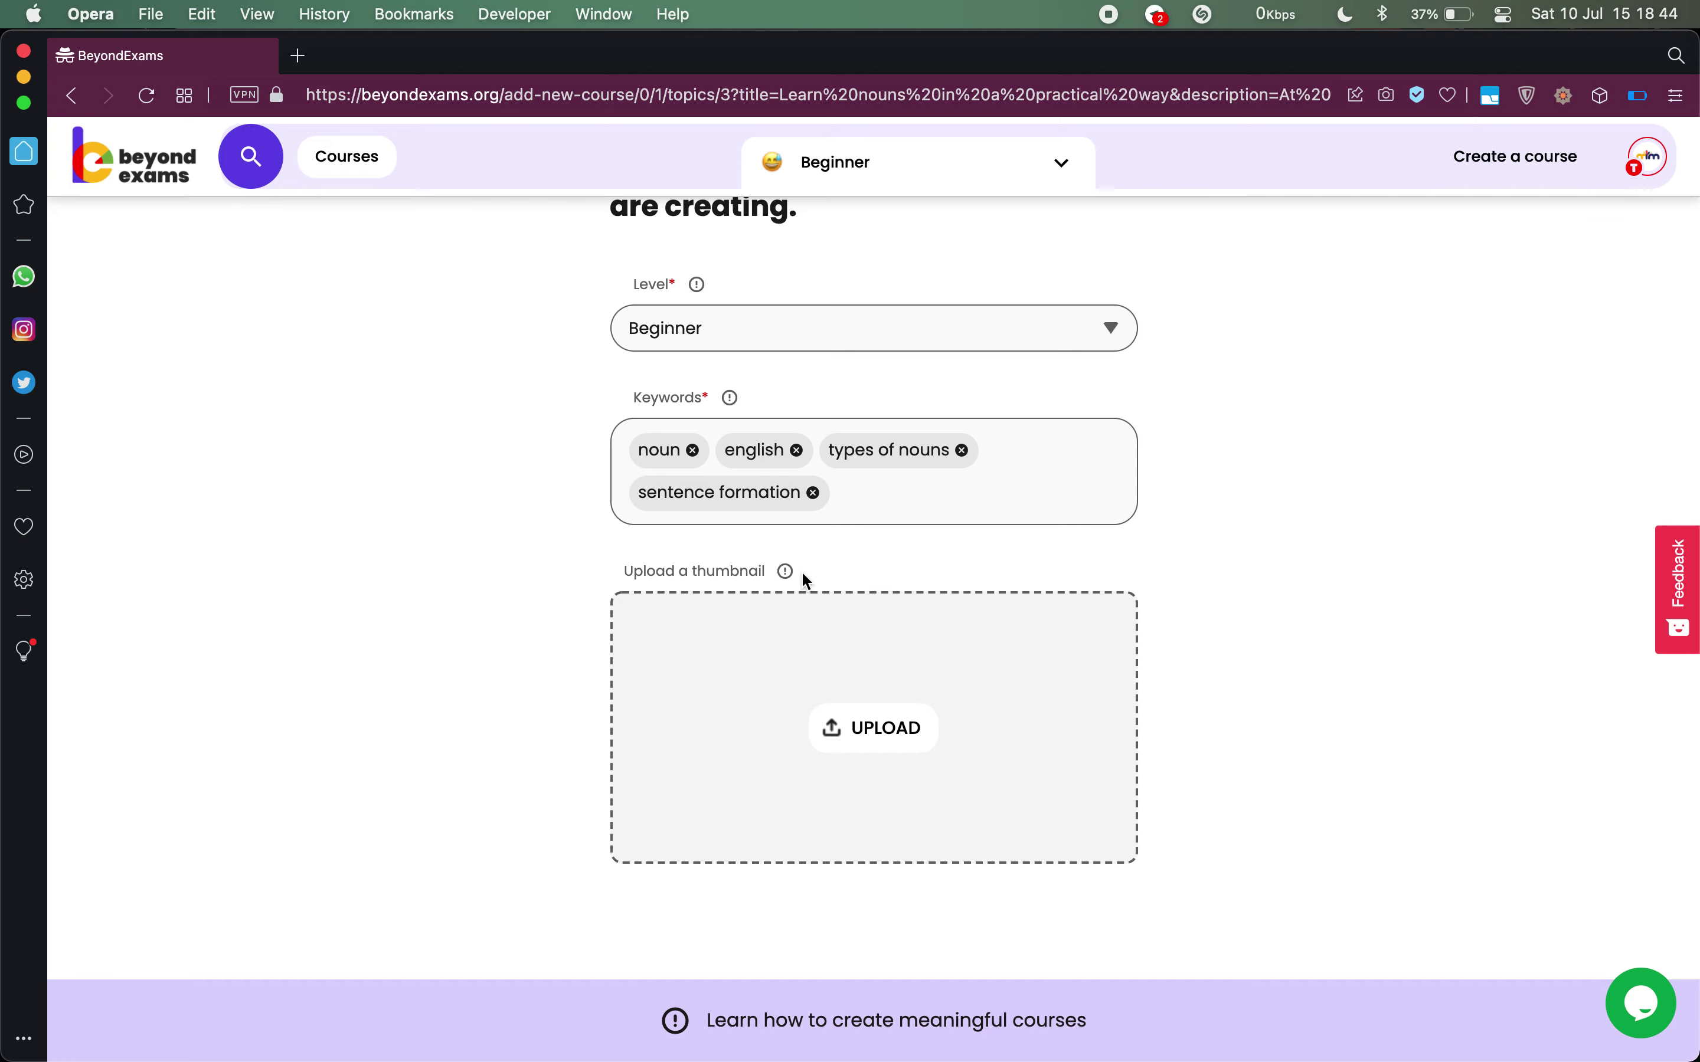
pyautogui.doubleClick(748, 568)
pyautogui.tripleClick(748, 568)
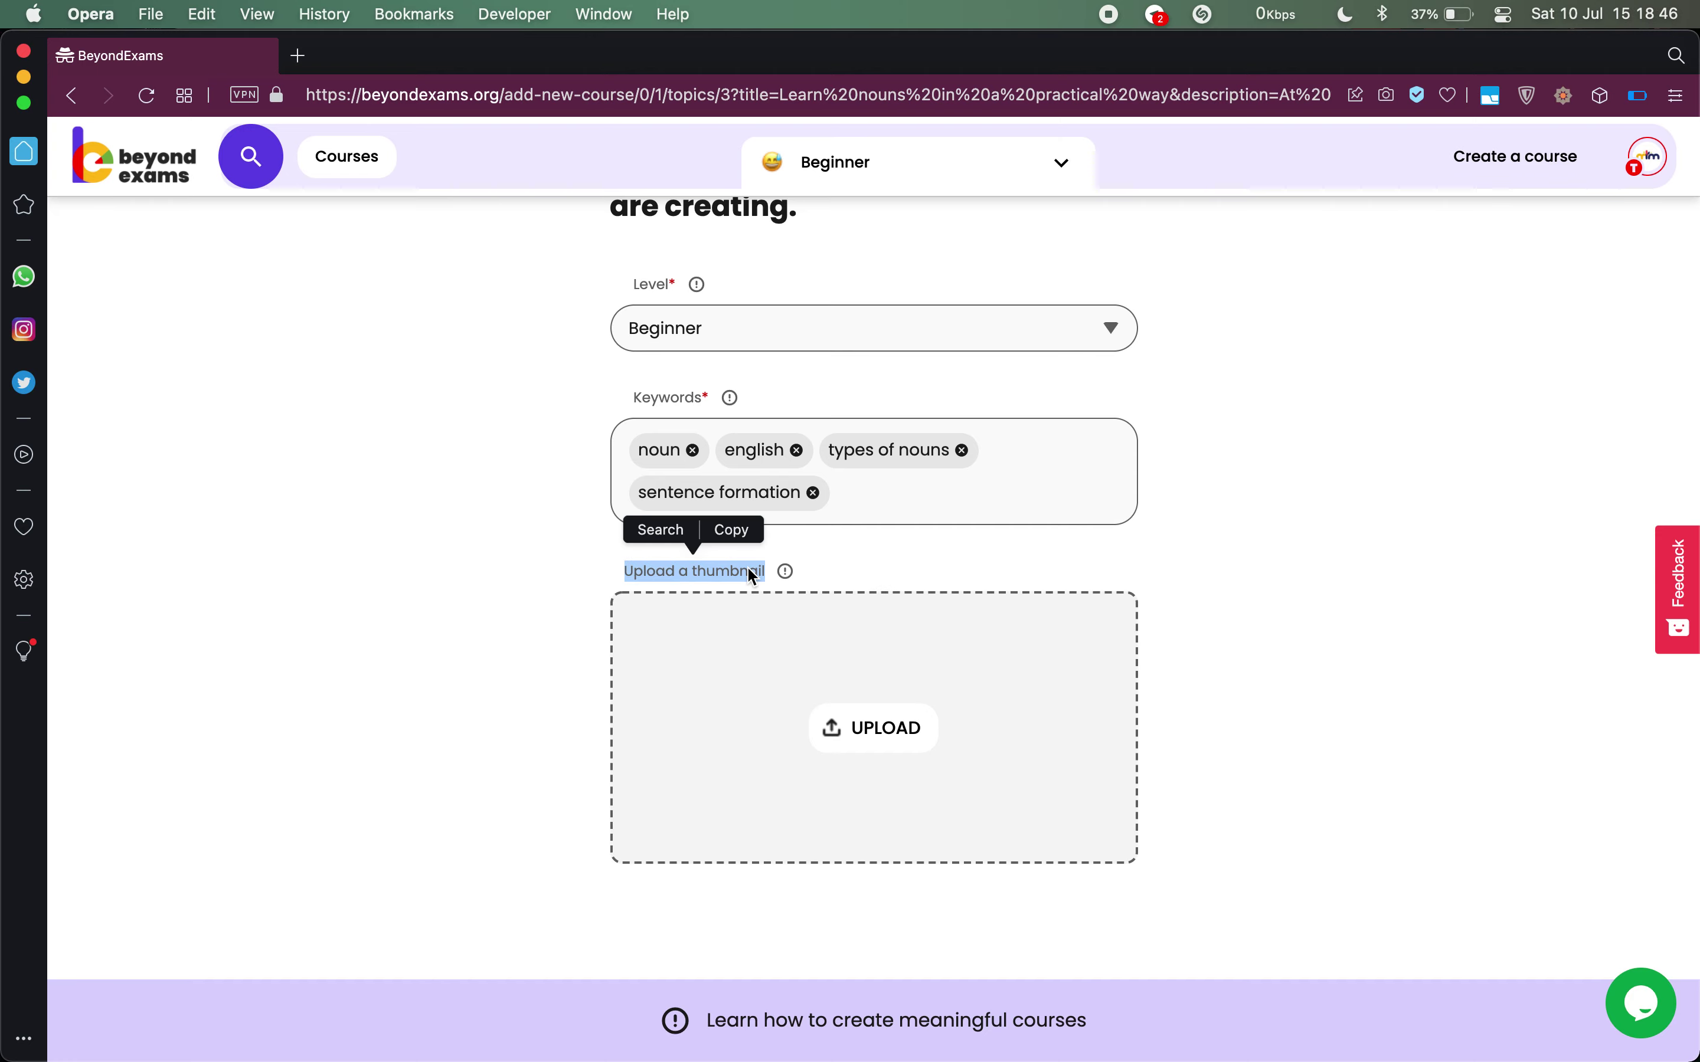
# - Open the BeyondExams site in a new tab and examine the thumbnails of its course topics
pyautogui.press('super+t')
pyautogui.write('beyo')
pyautogui.press('Return')
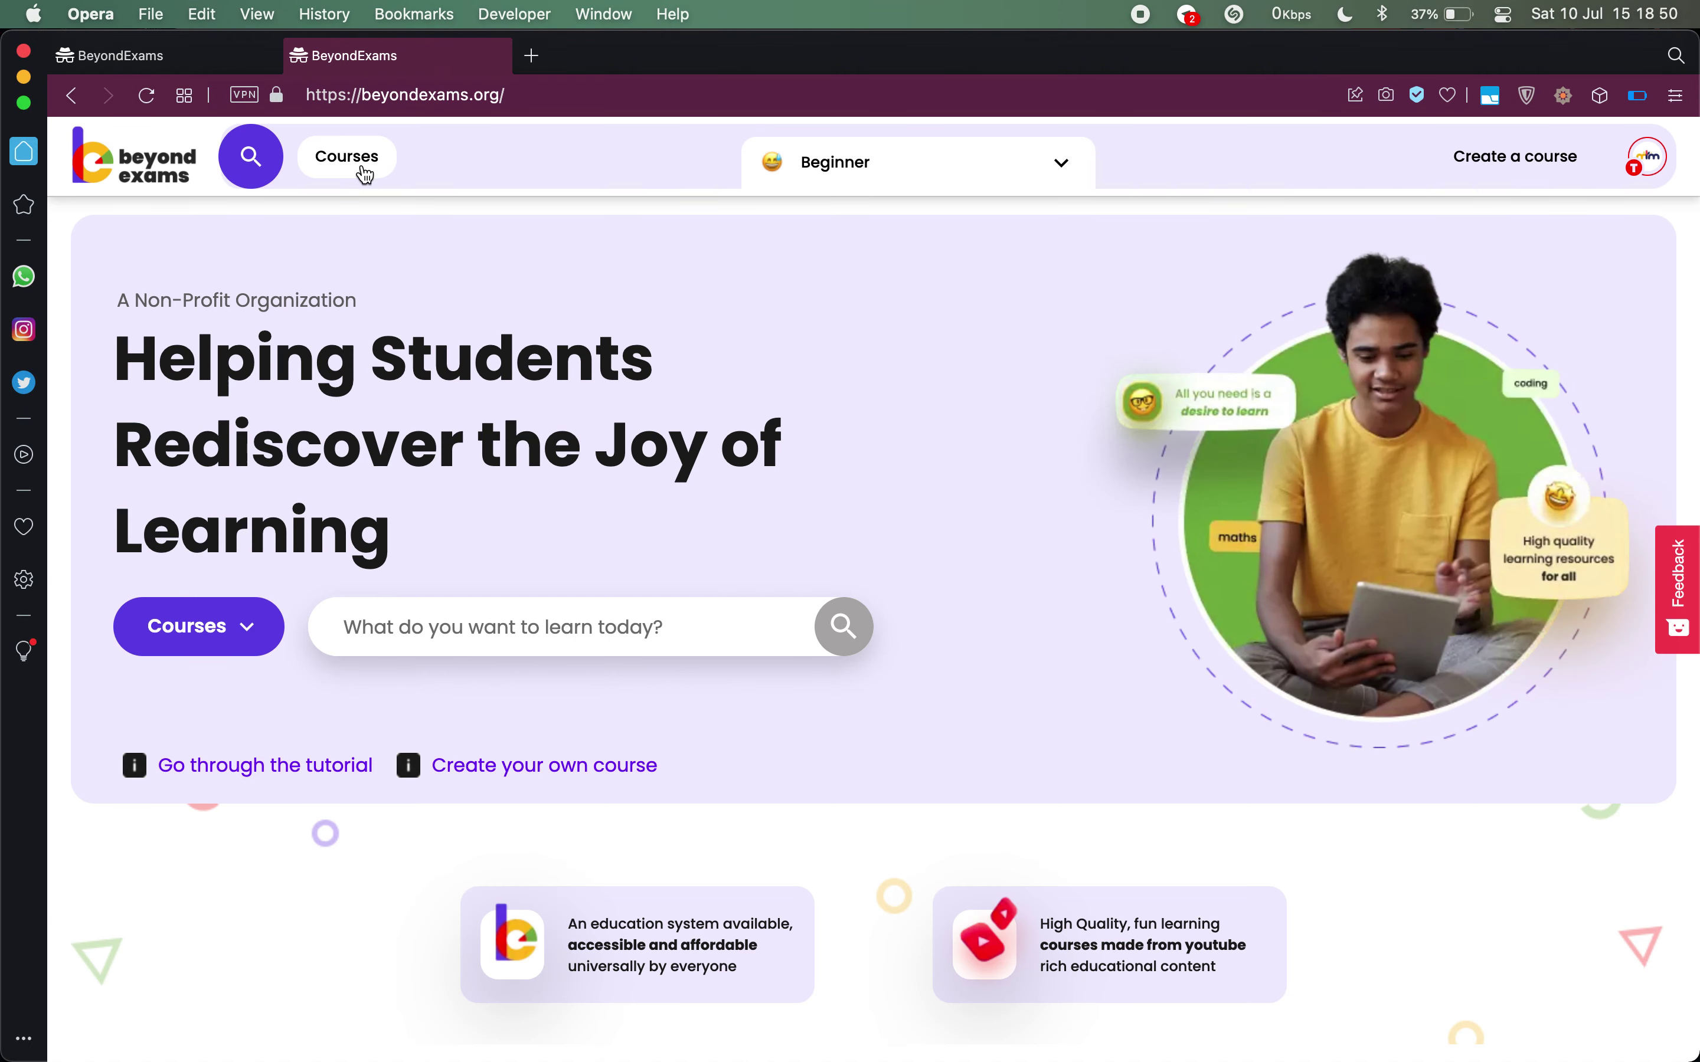
pyautogui.click(362, 169)
pyautogui.scroll(-4, 969, 689)
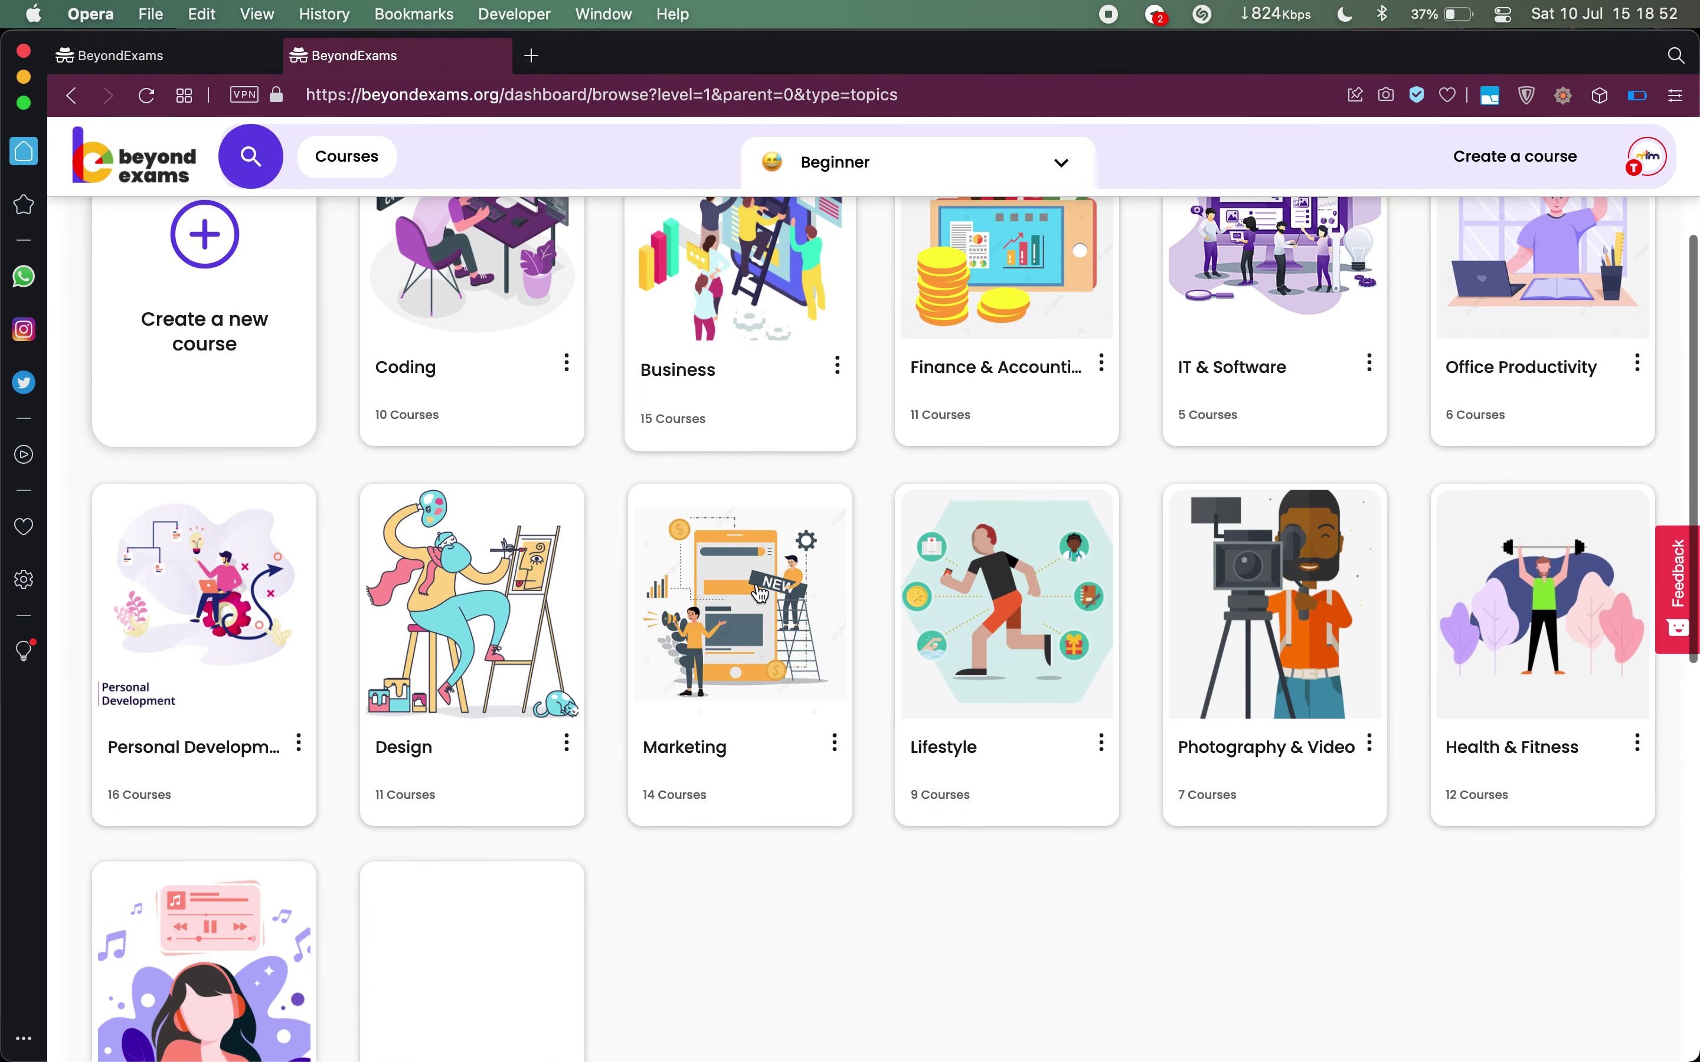
pyautogui.scroll(4, 1275, 913)
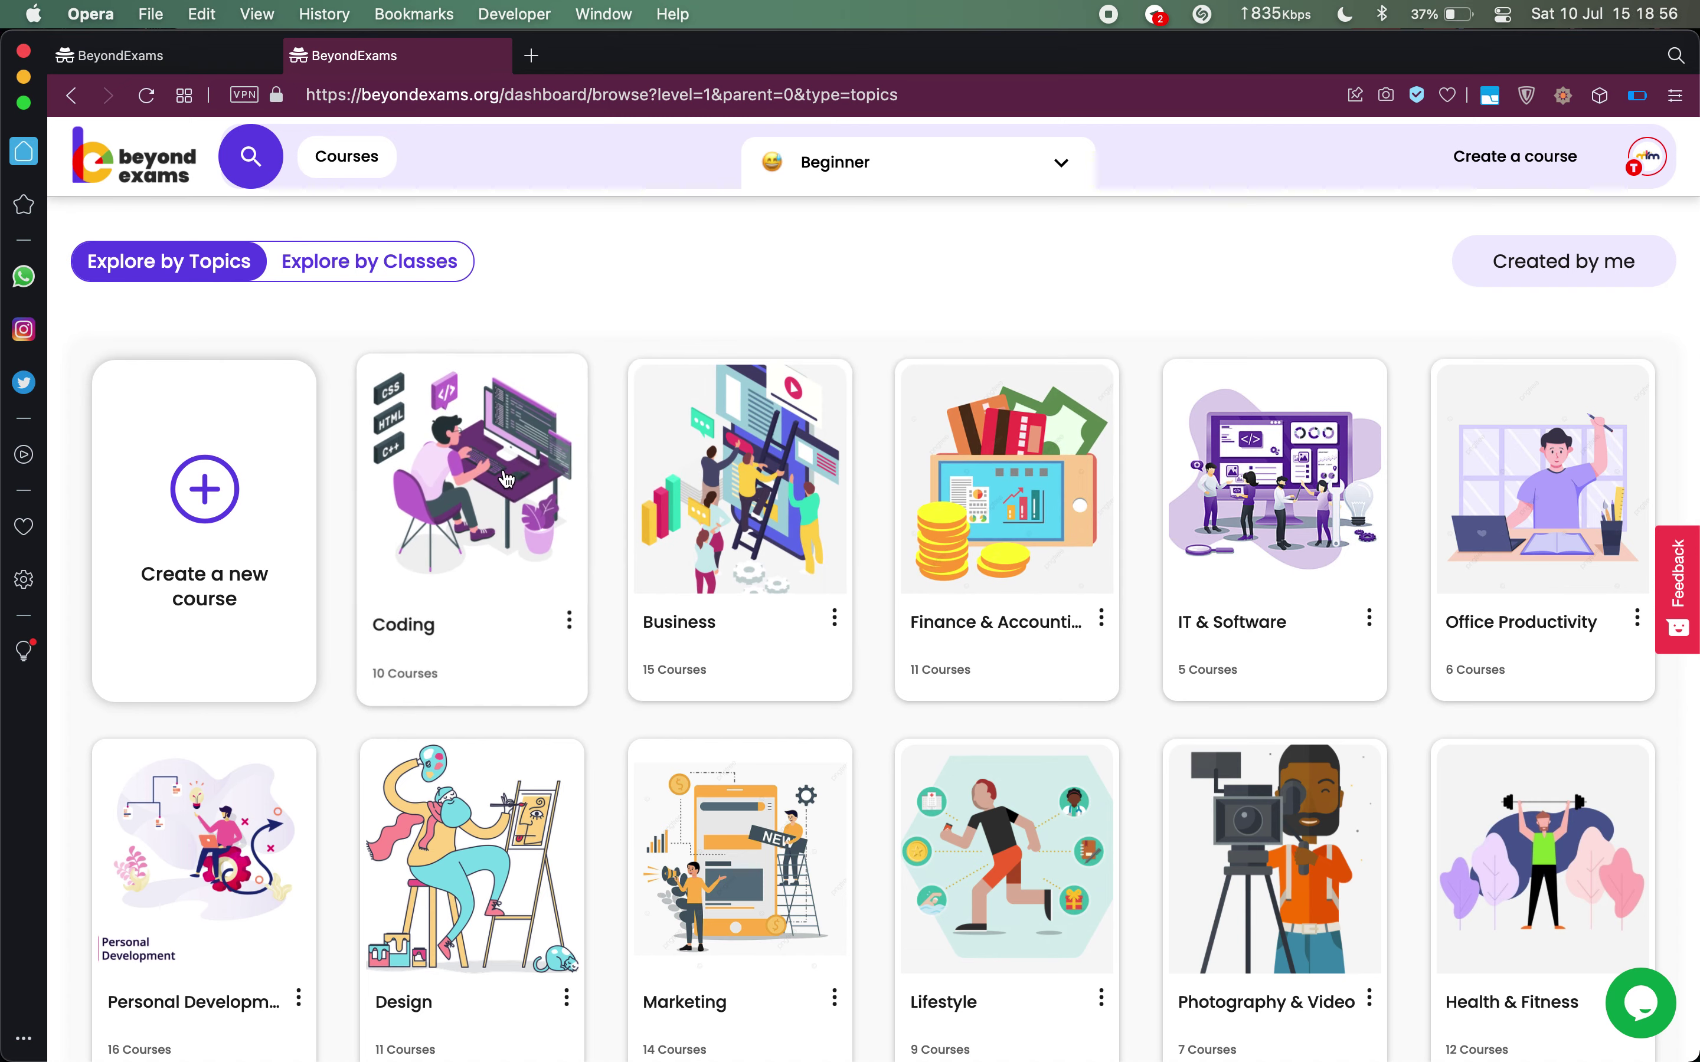
# - Explore the courses by classes and examine the thumbnails of the Class 7 subjects and the Science chapters
pyautogui.click(369, 257)
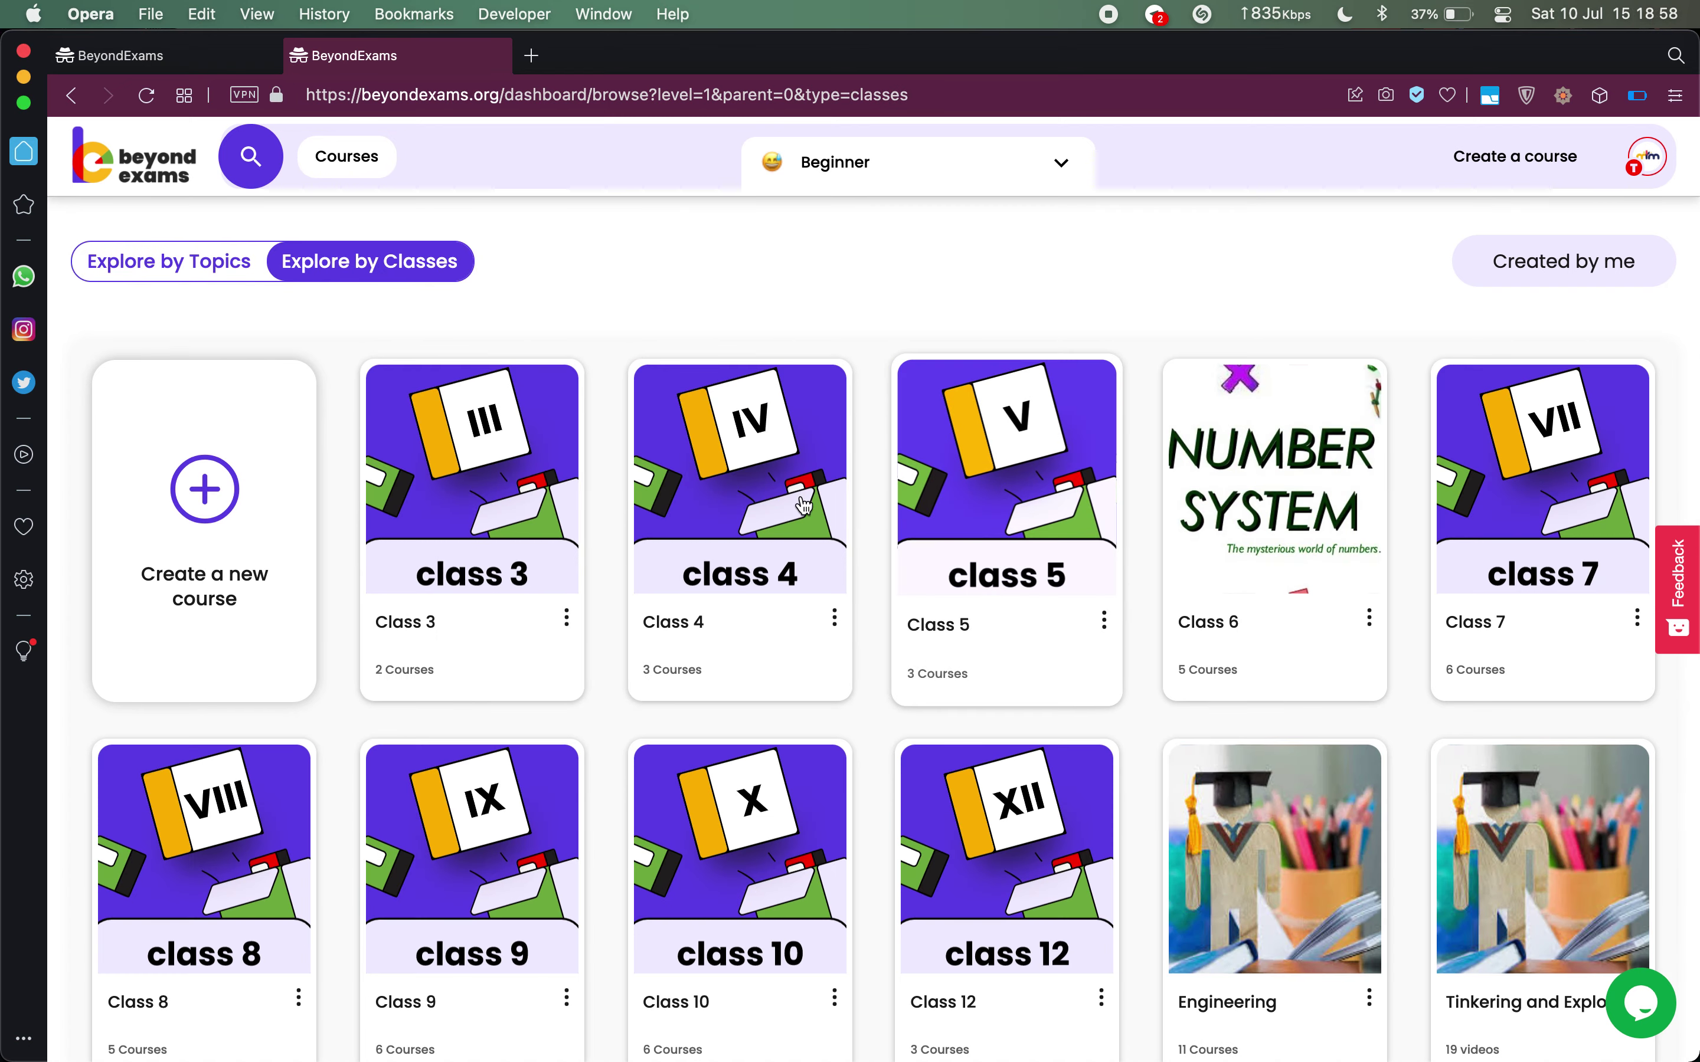
pyautogui.click(1522, 497)
pyautogui.click(710, 475)
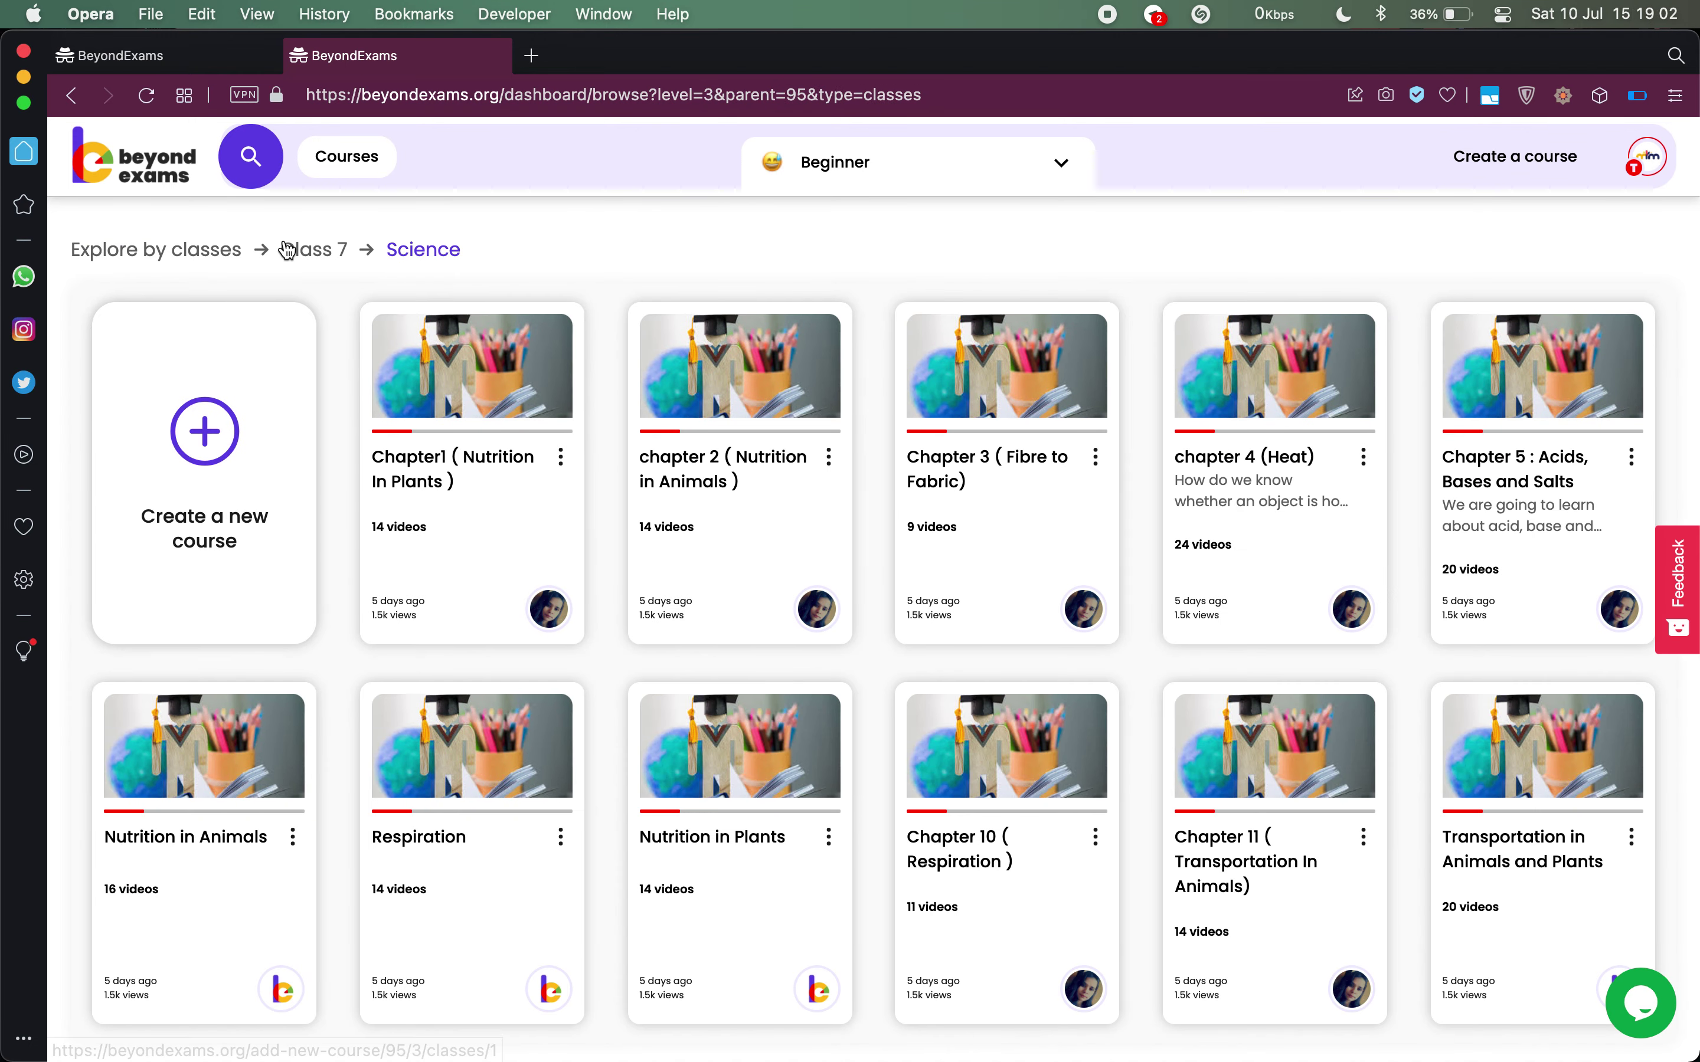
pyautogui.click(304, 251)
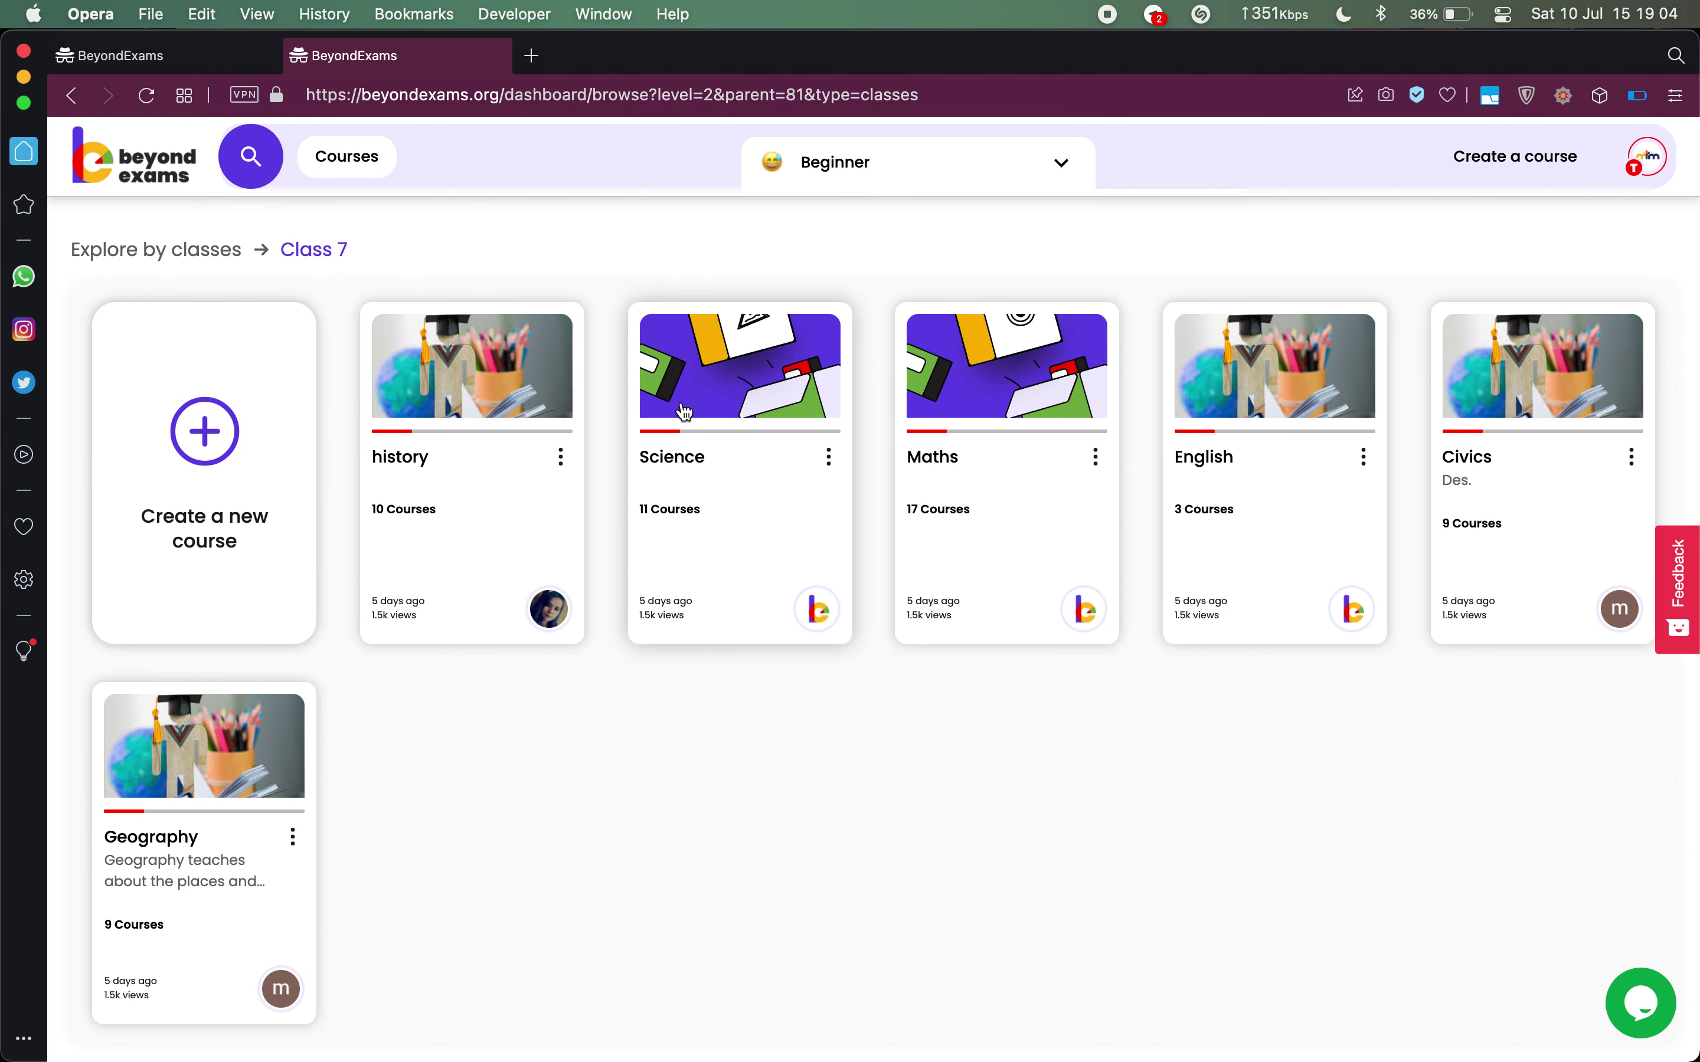
pyautogui.click(751, 447)
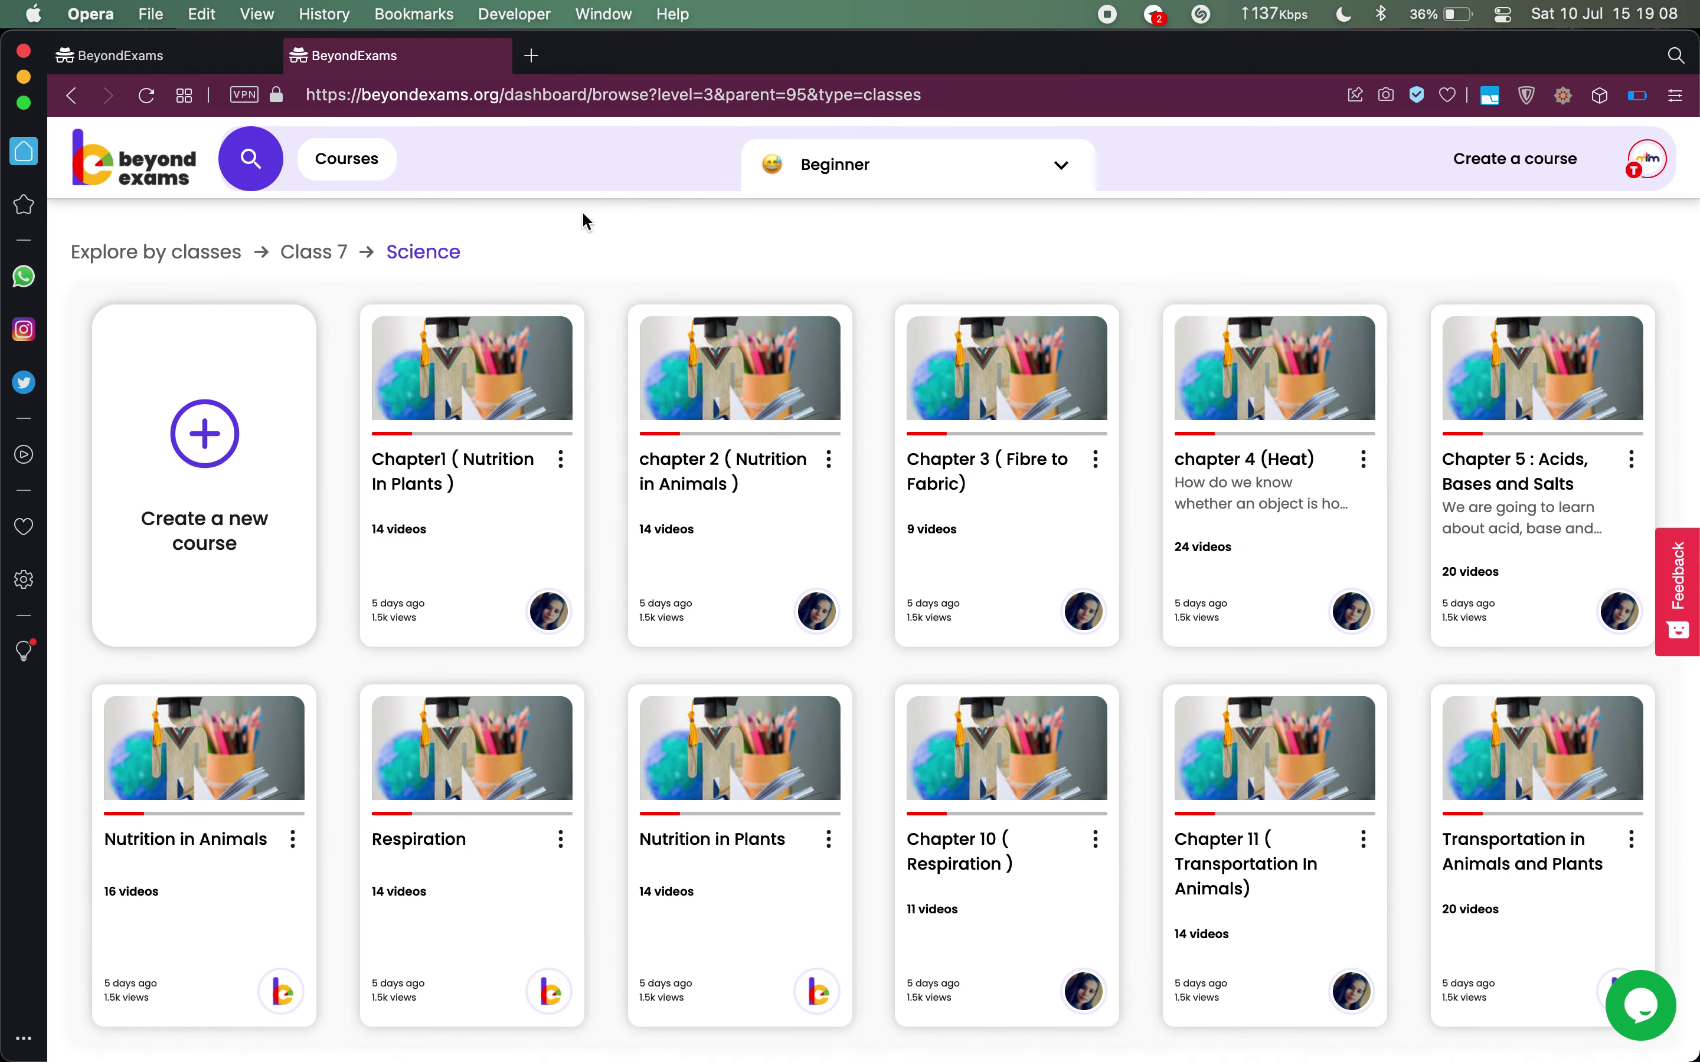
# - Return to the course creation form and close the extra tab with the course catalogue
pyautogui.click(165, 55)
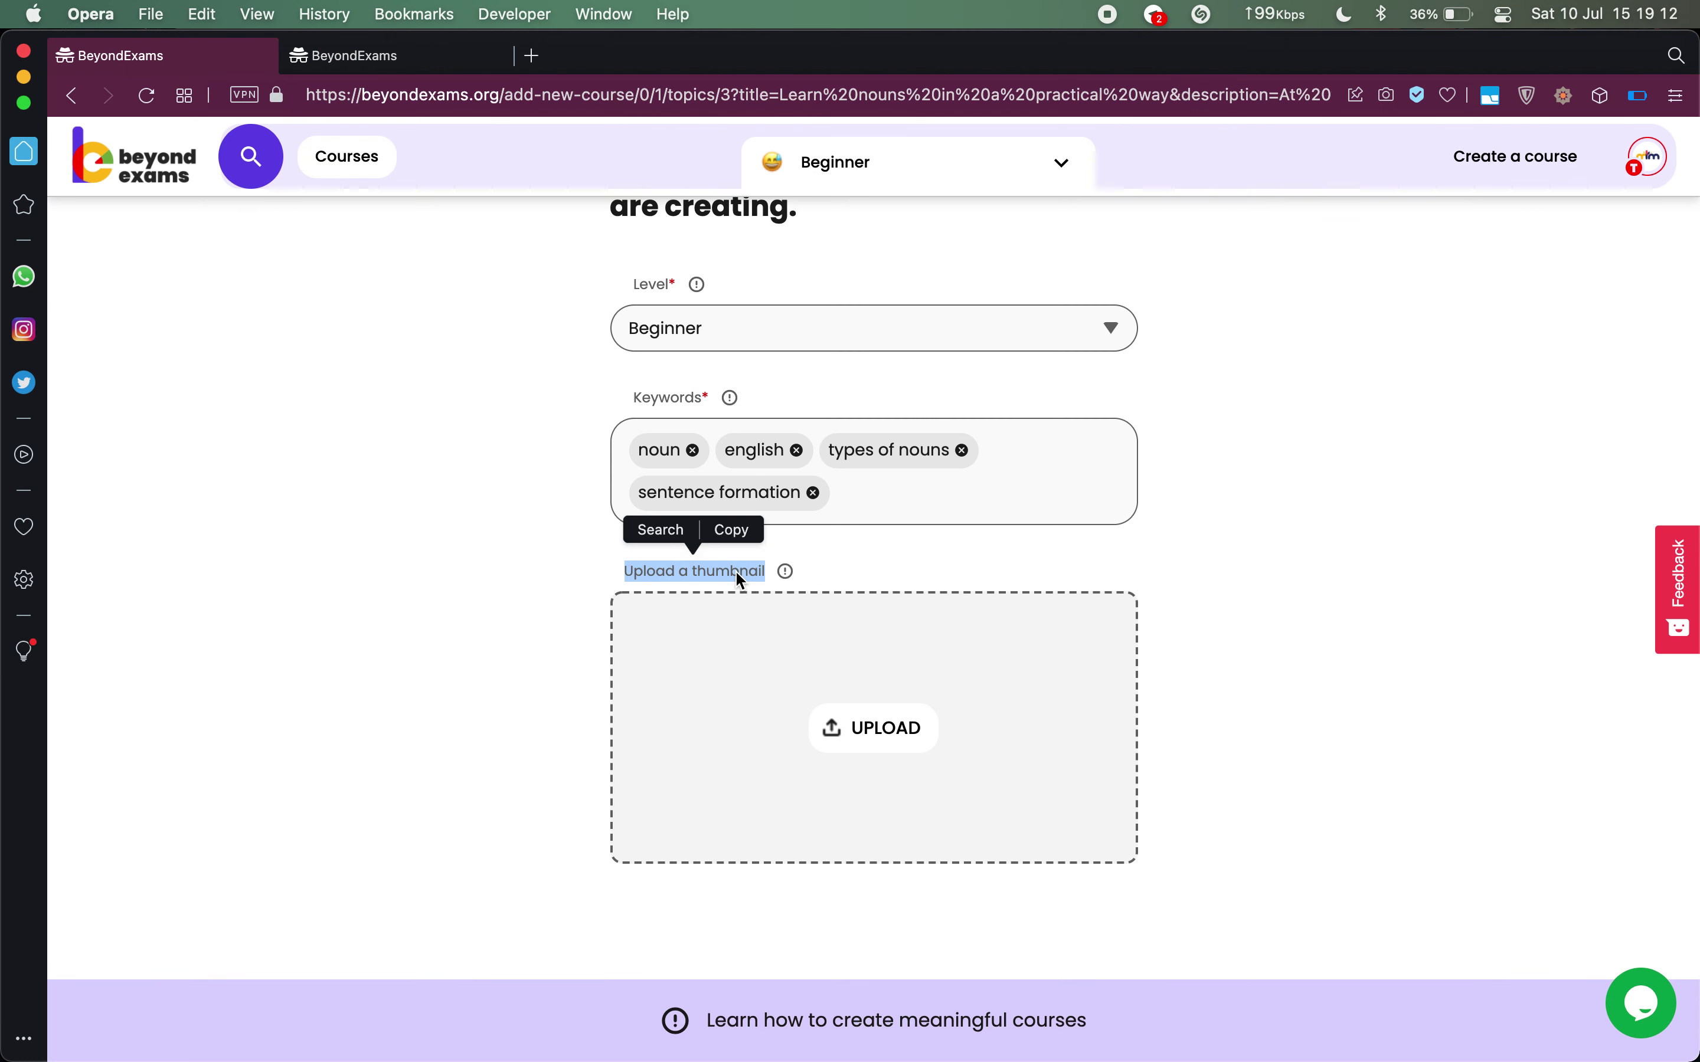
pyautogui.scroll(3, 734, 569)
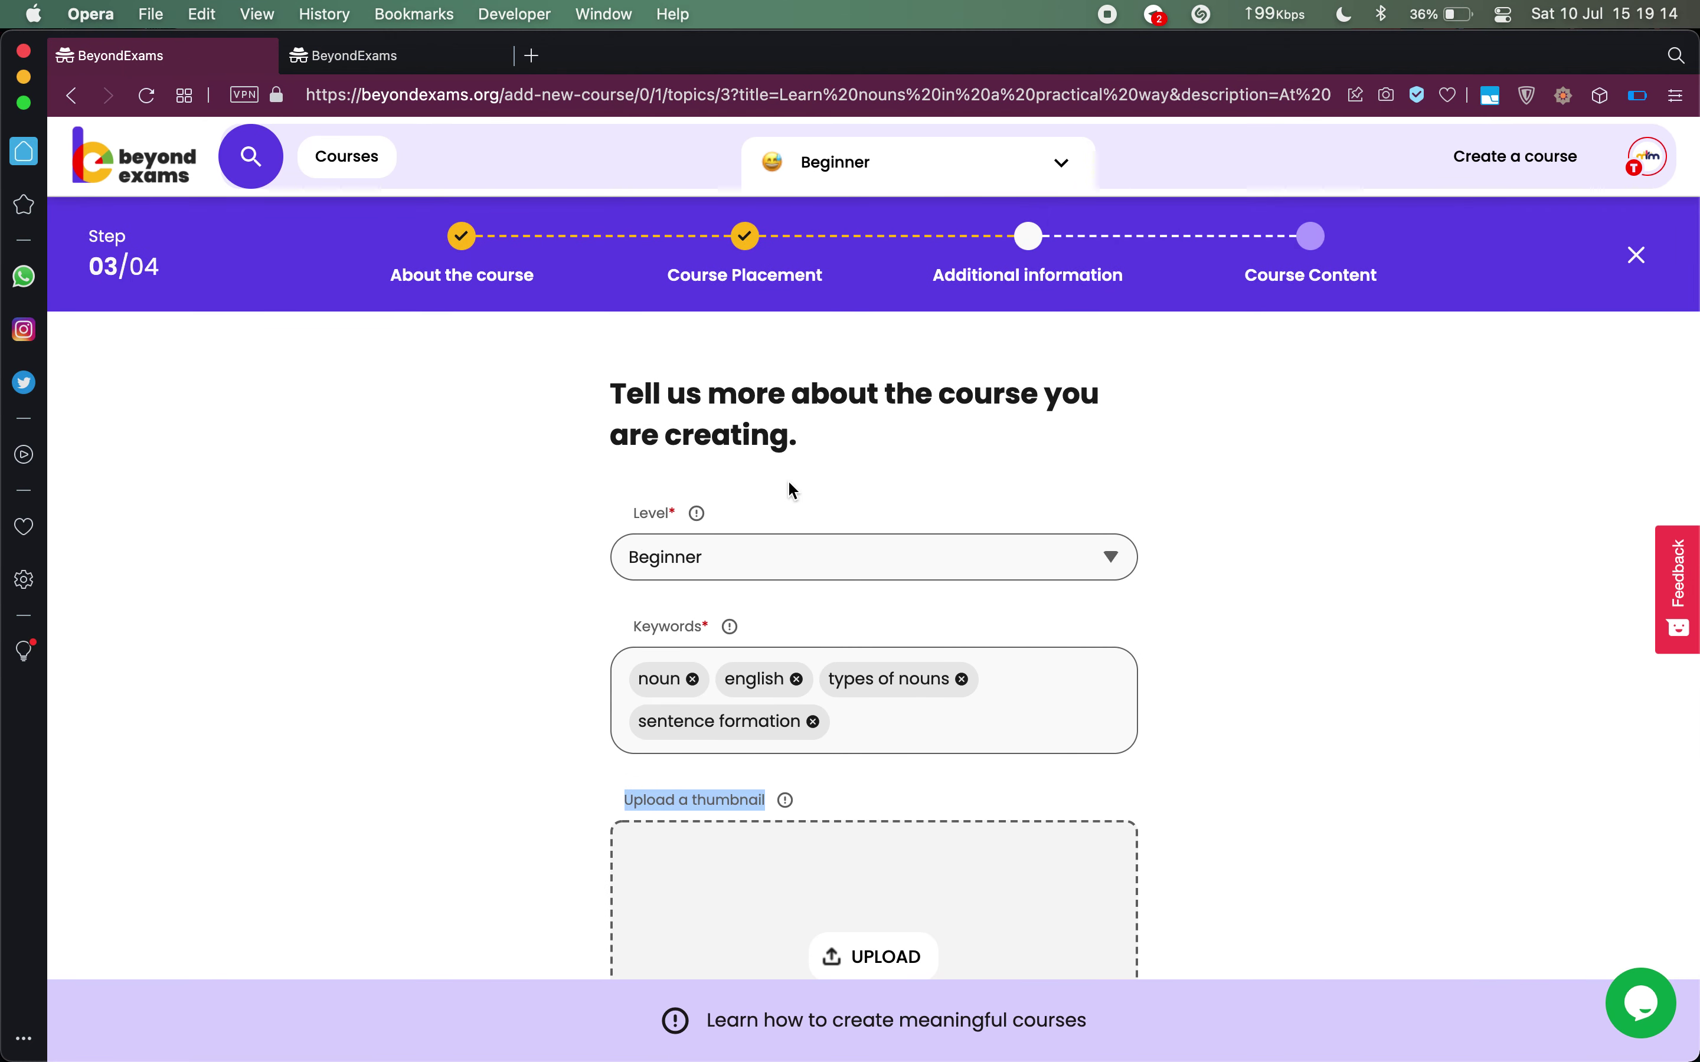
pyautogui.click(805, 445)
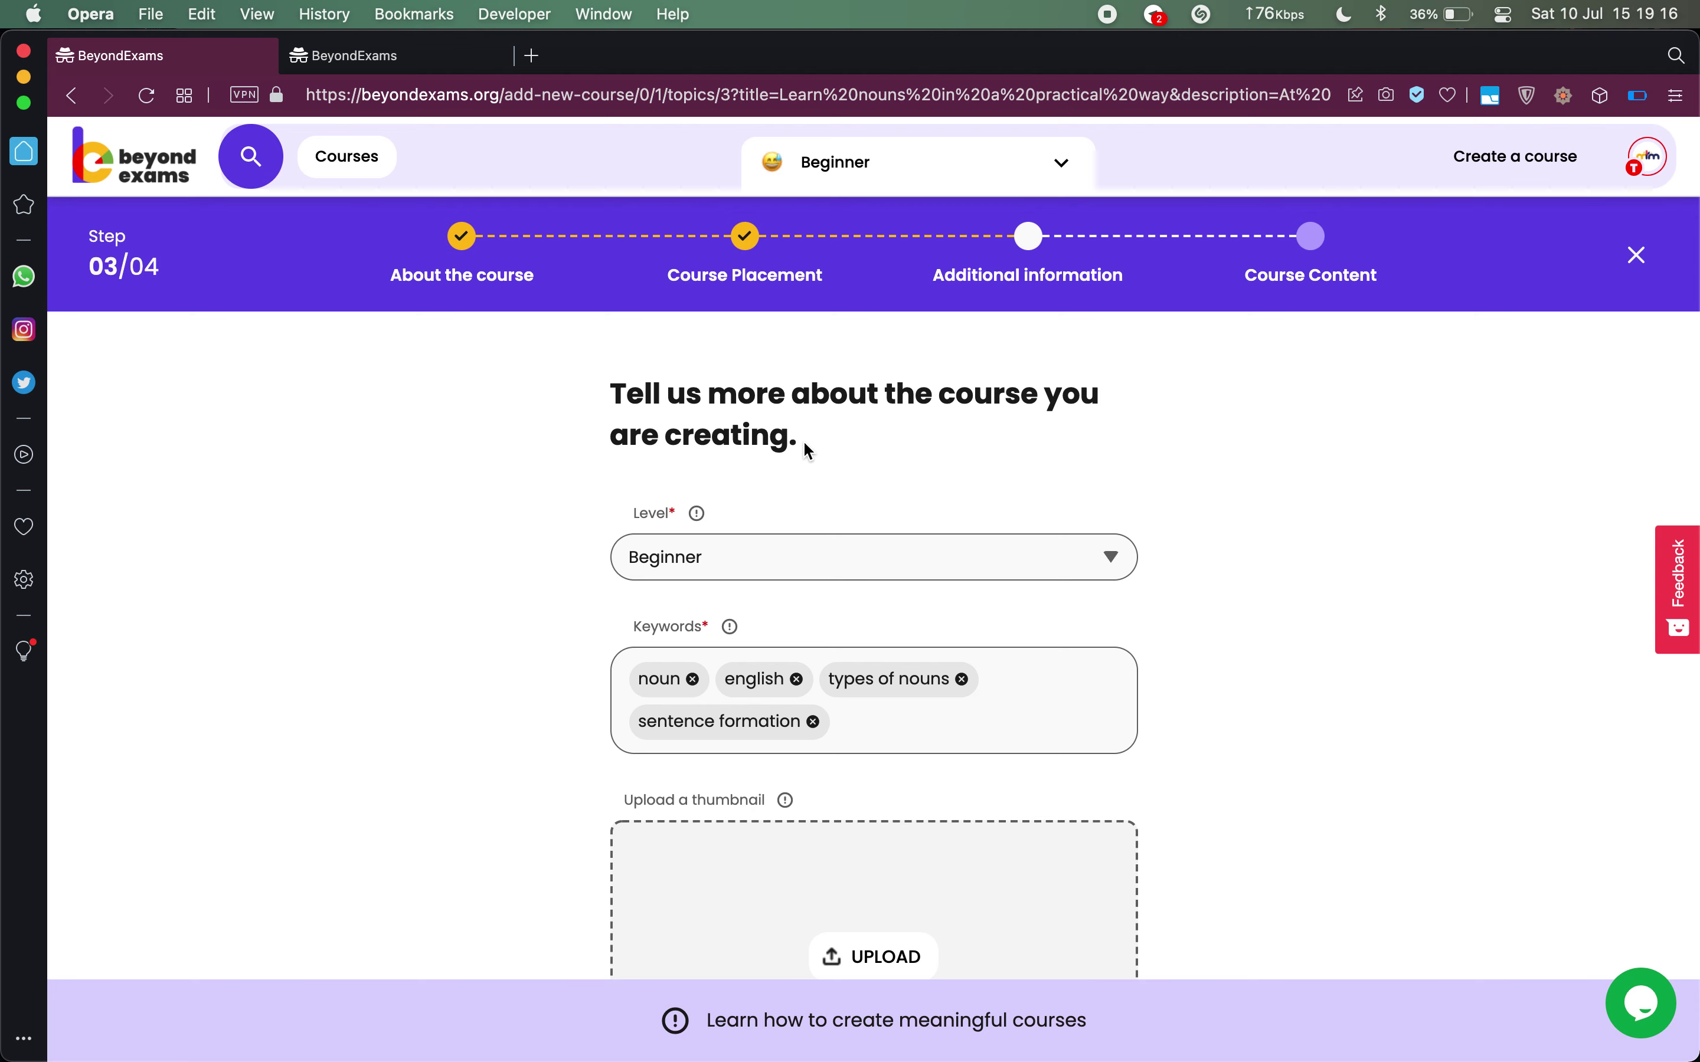
pyautogui.click(299, 55)
pyautogui.scroll(-3, 529, 580)
pyautogui.scroll(2, 528, 580)
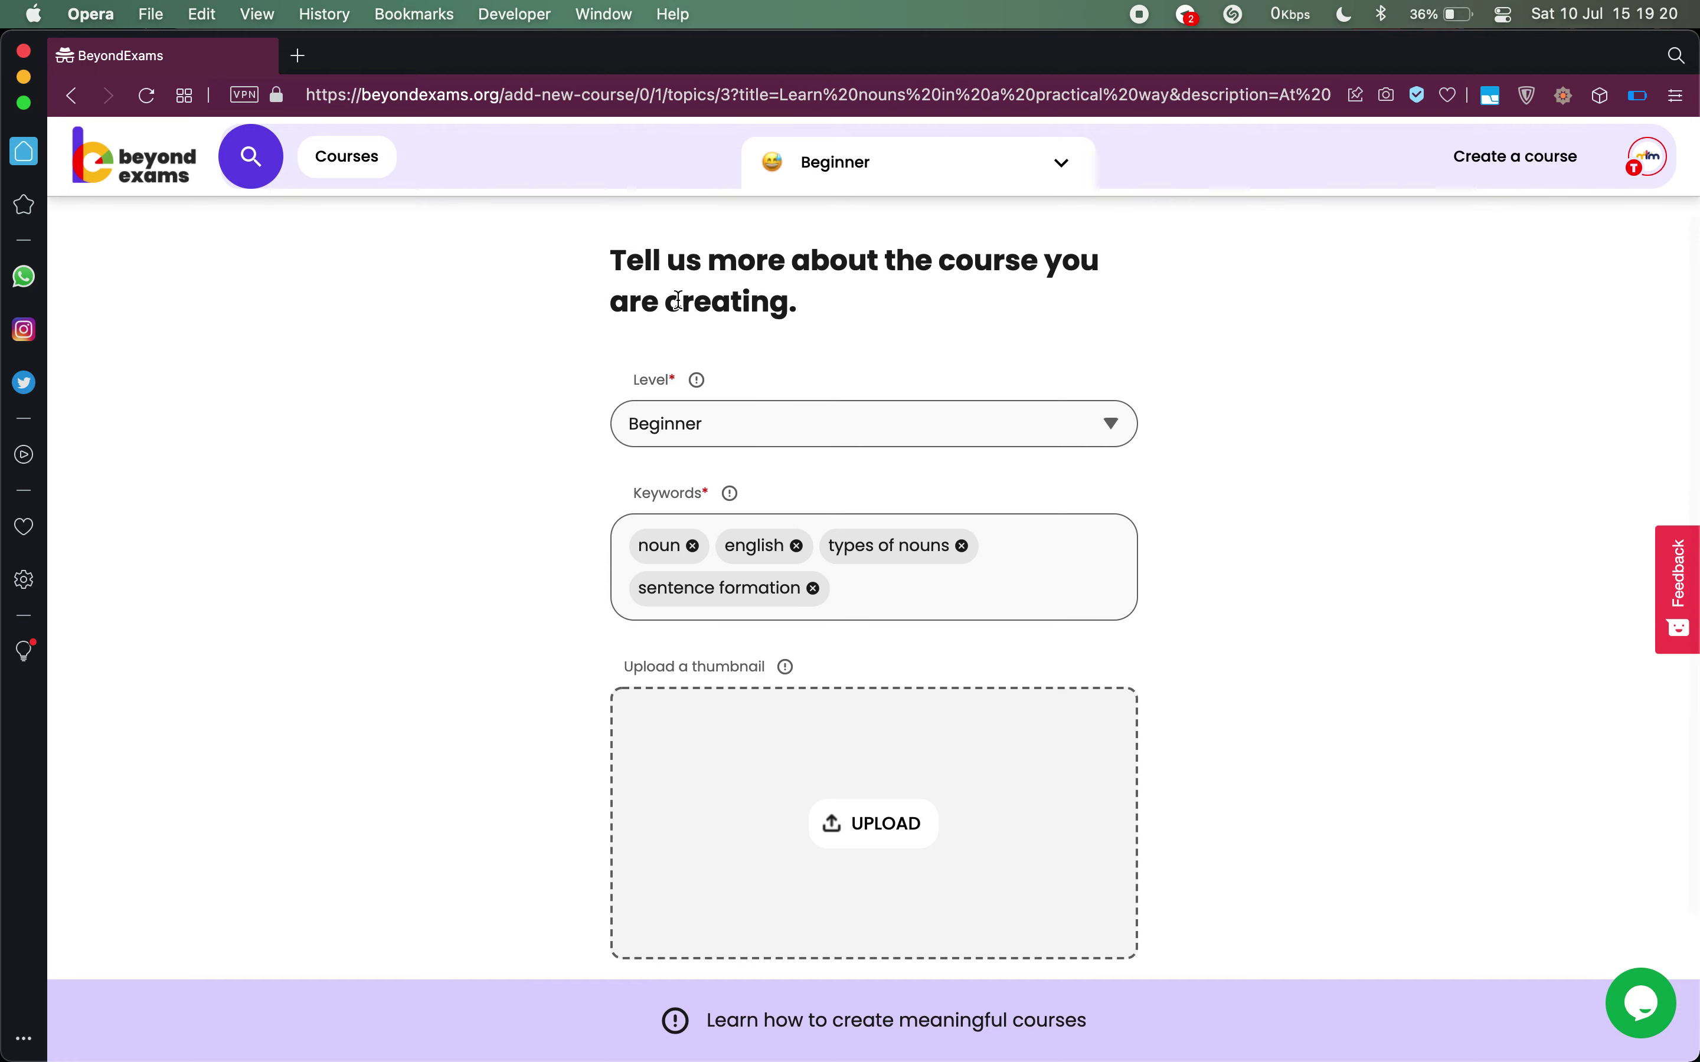
# - Search Google for "nouns" in a new tab
pyautogui.tripleClick(679, 302)
pyautogui.click(679, 302)
pyautogui.press('super+t')
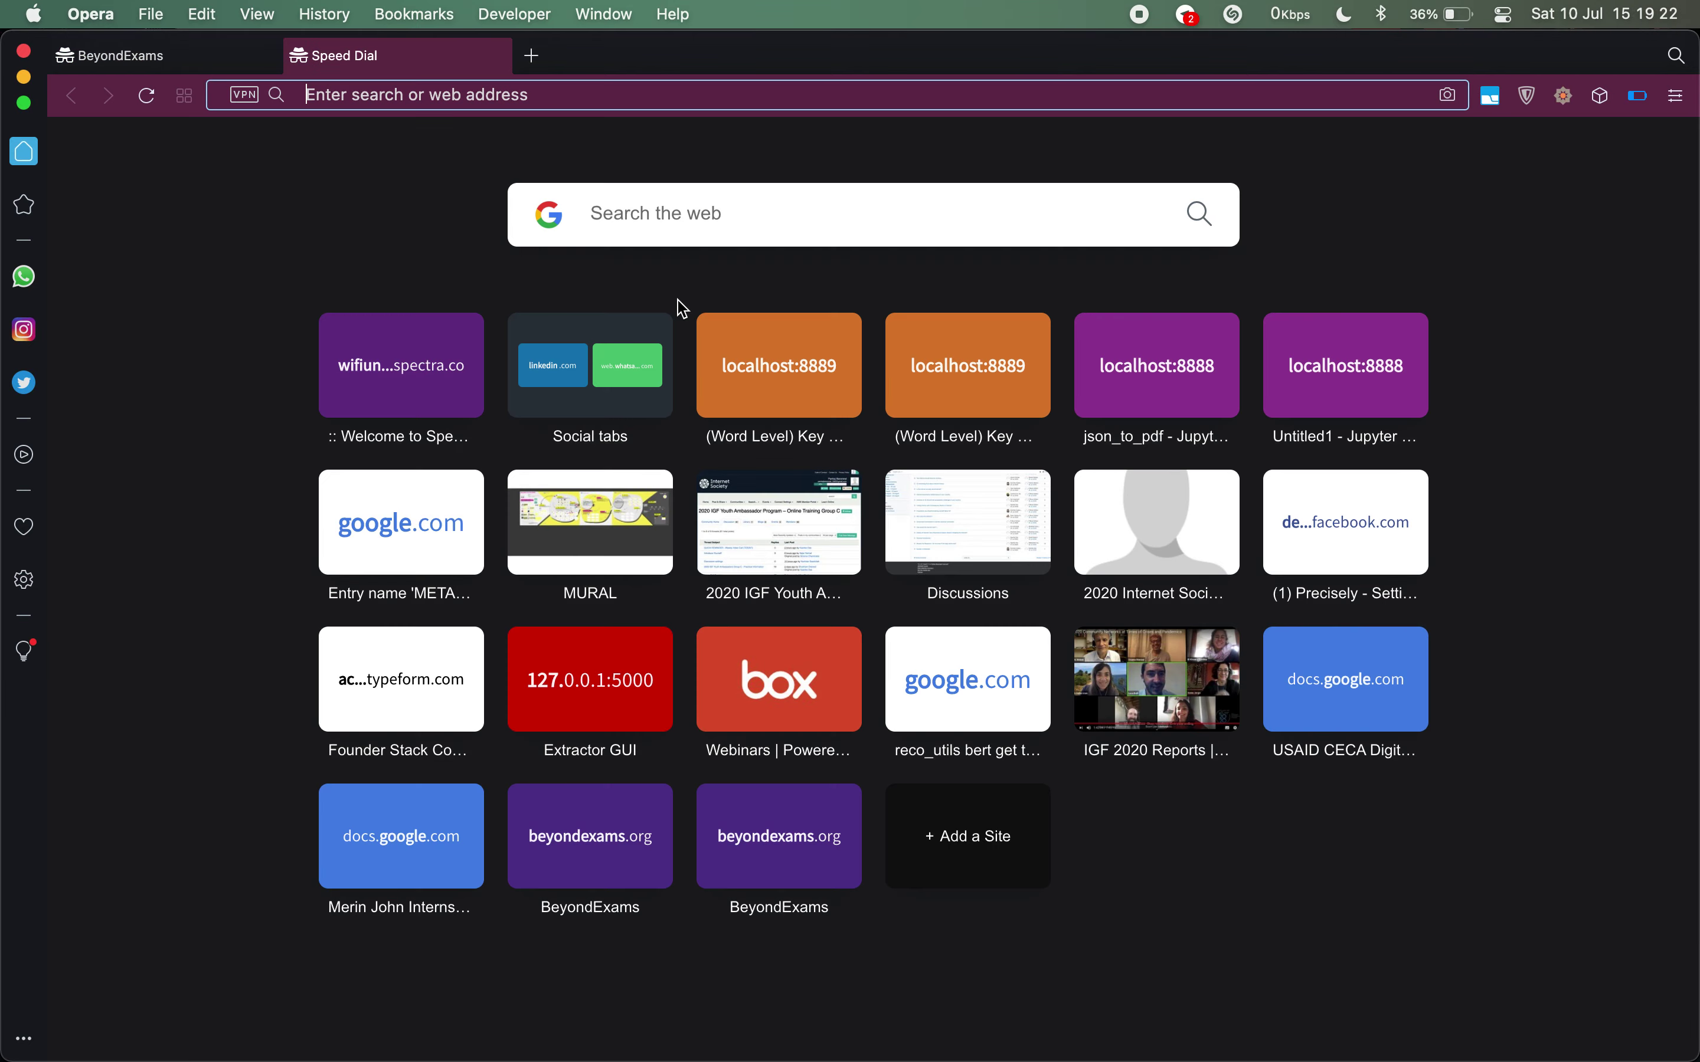
pyautogui.write('no')
pyautogui.press('BackSpace')
pyautogui.press('BackSpace')
pyautogui.write('n')
pyautogui.press('BackSpace')
pyautogui.write('ouns')
pyautogui.press('Return')
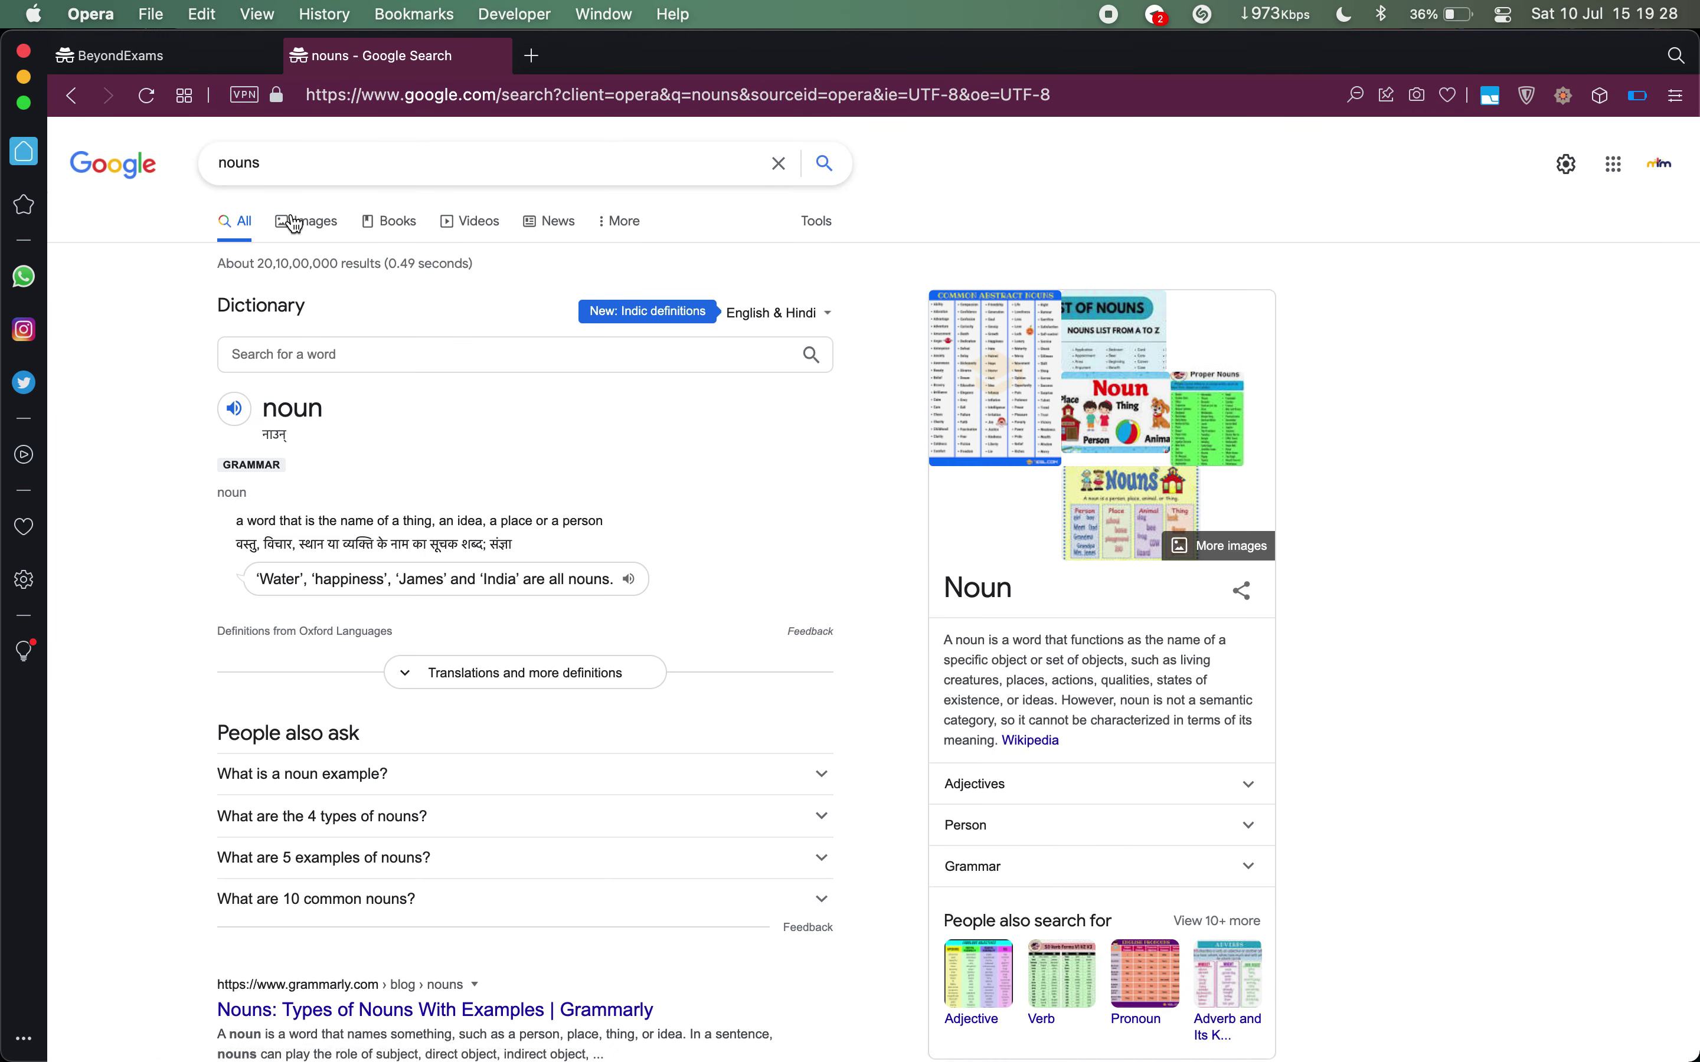
# - Show the image results for "nouns" and look through them for a thumbnail picture
pyautogui.click(316, 229)
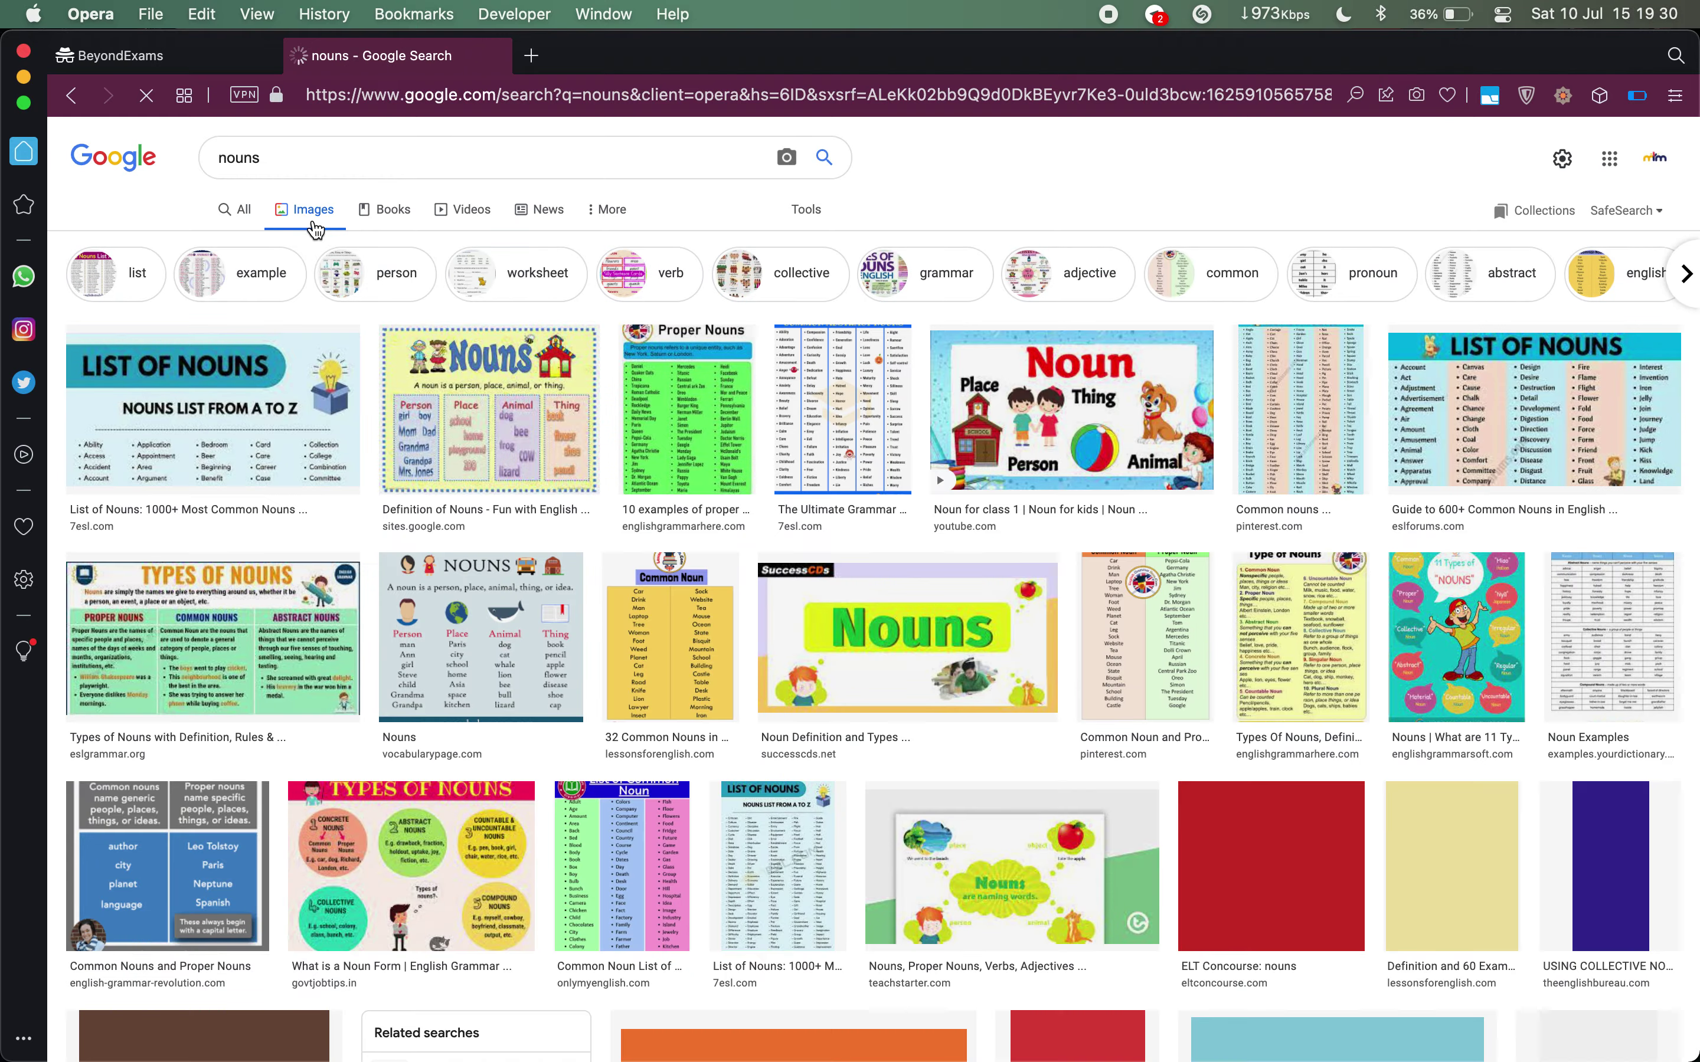
pyautogui.scroll(-3, 701, 564)
pyautogui.scroll(3, 700, 565)
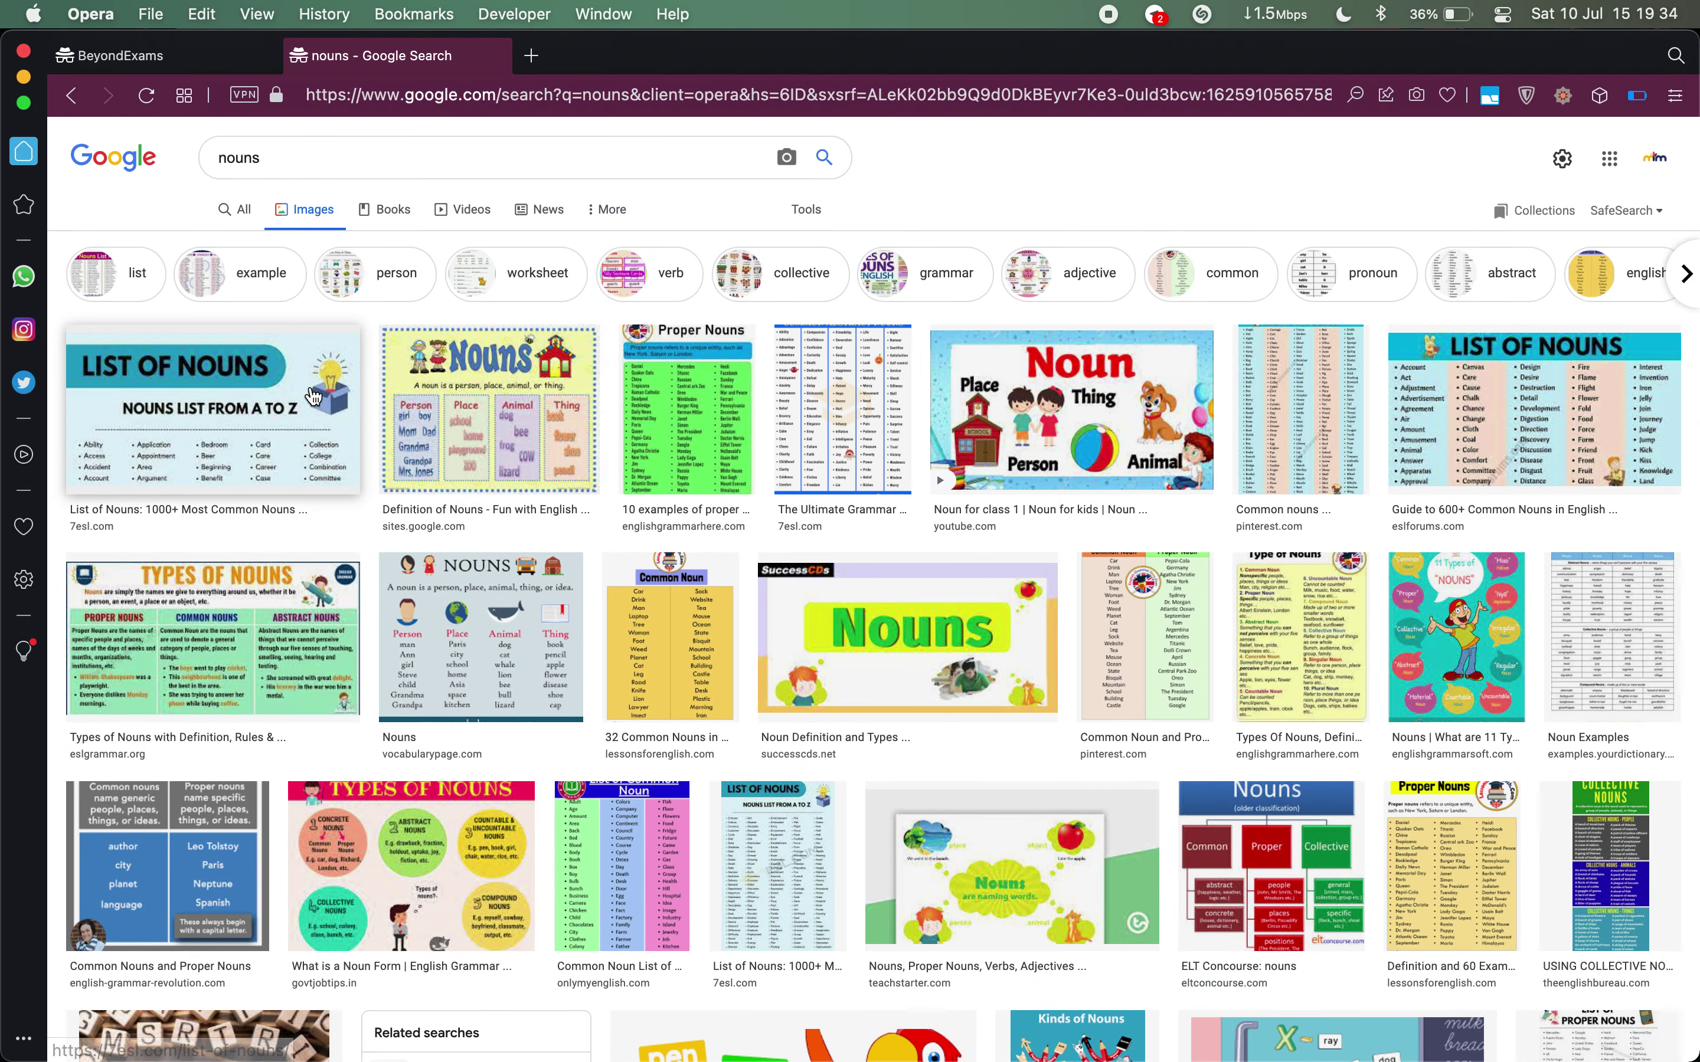
pyautogui.doubleClick(392, 167)
pyautogui.click(1022, 158)
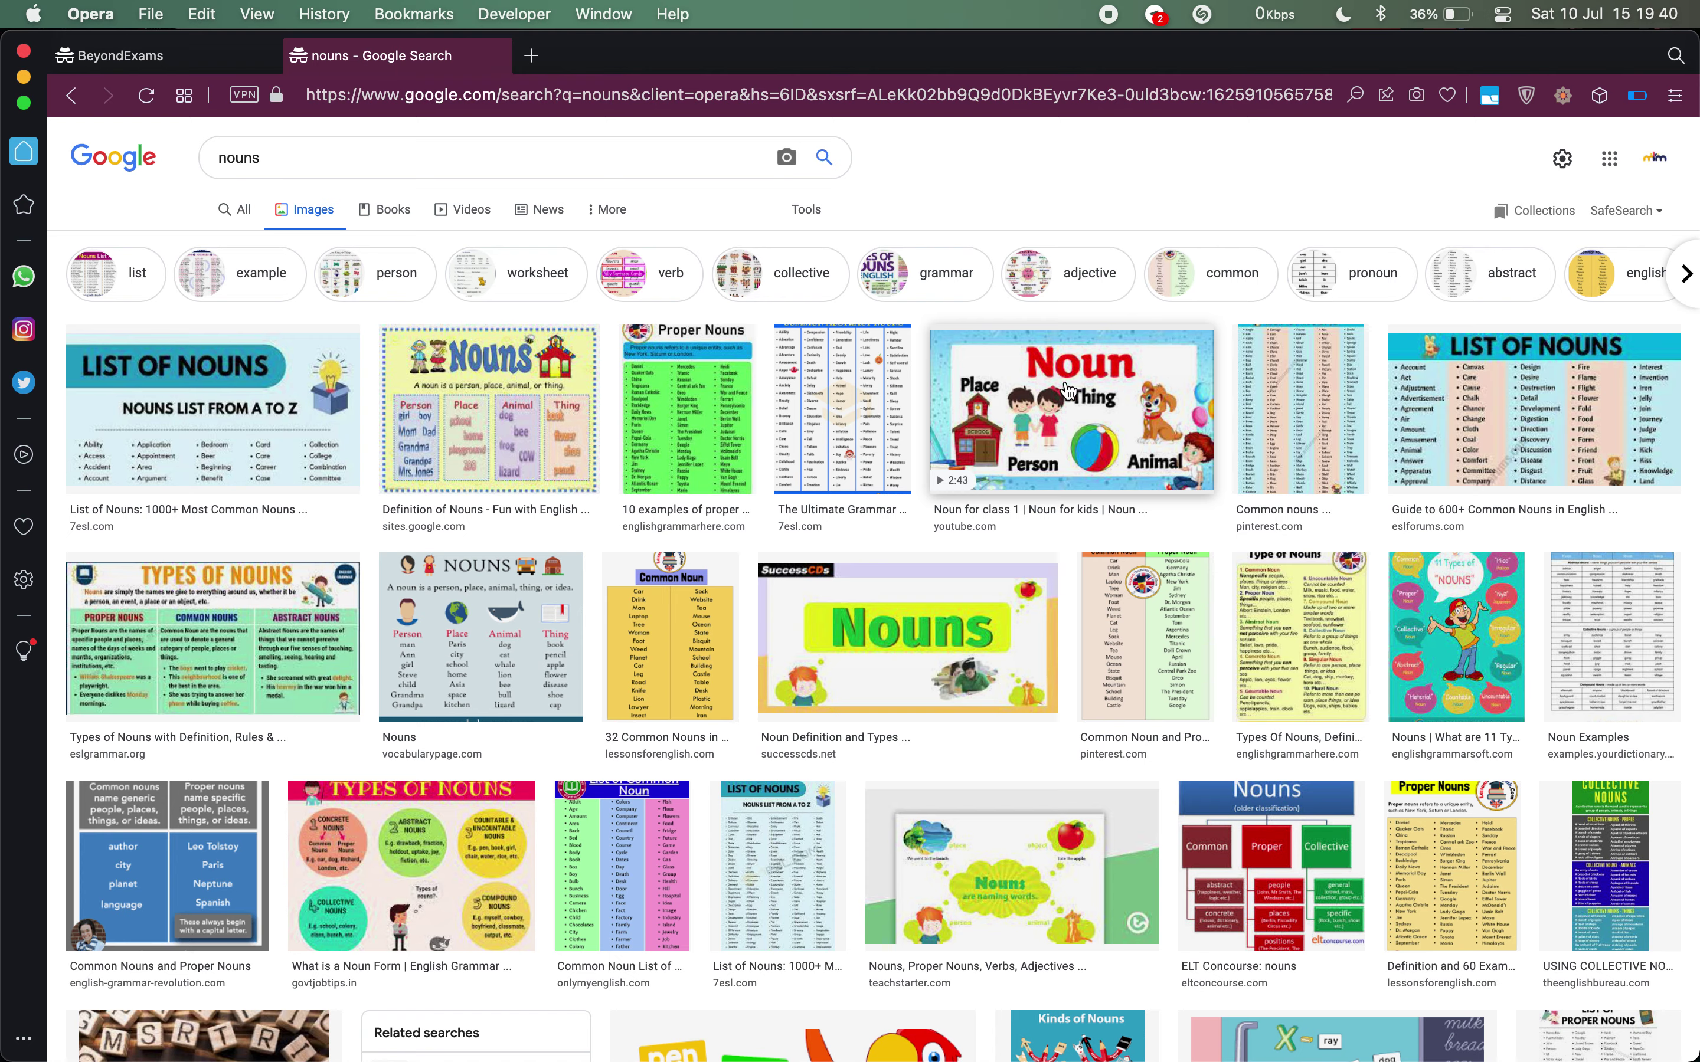
# - Save the "Noun for class 1" image to Downloads as maxresdefault (1).jpg and return to the course form by closing the search tab
pyautogui.click(1032, 409)
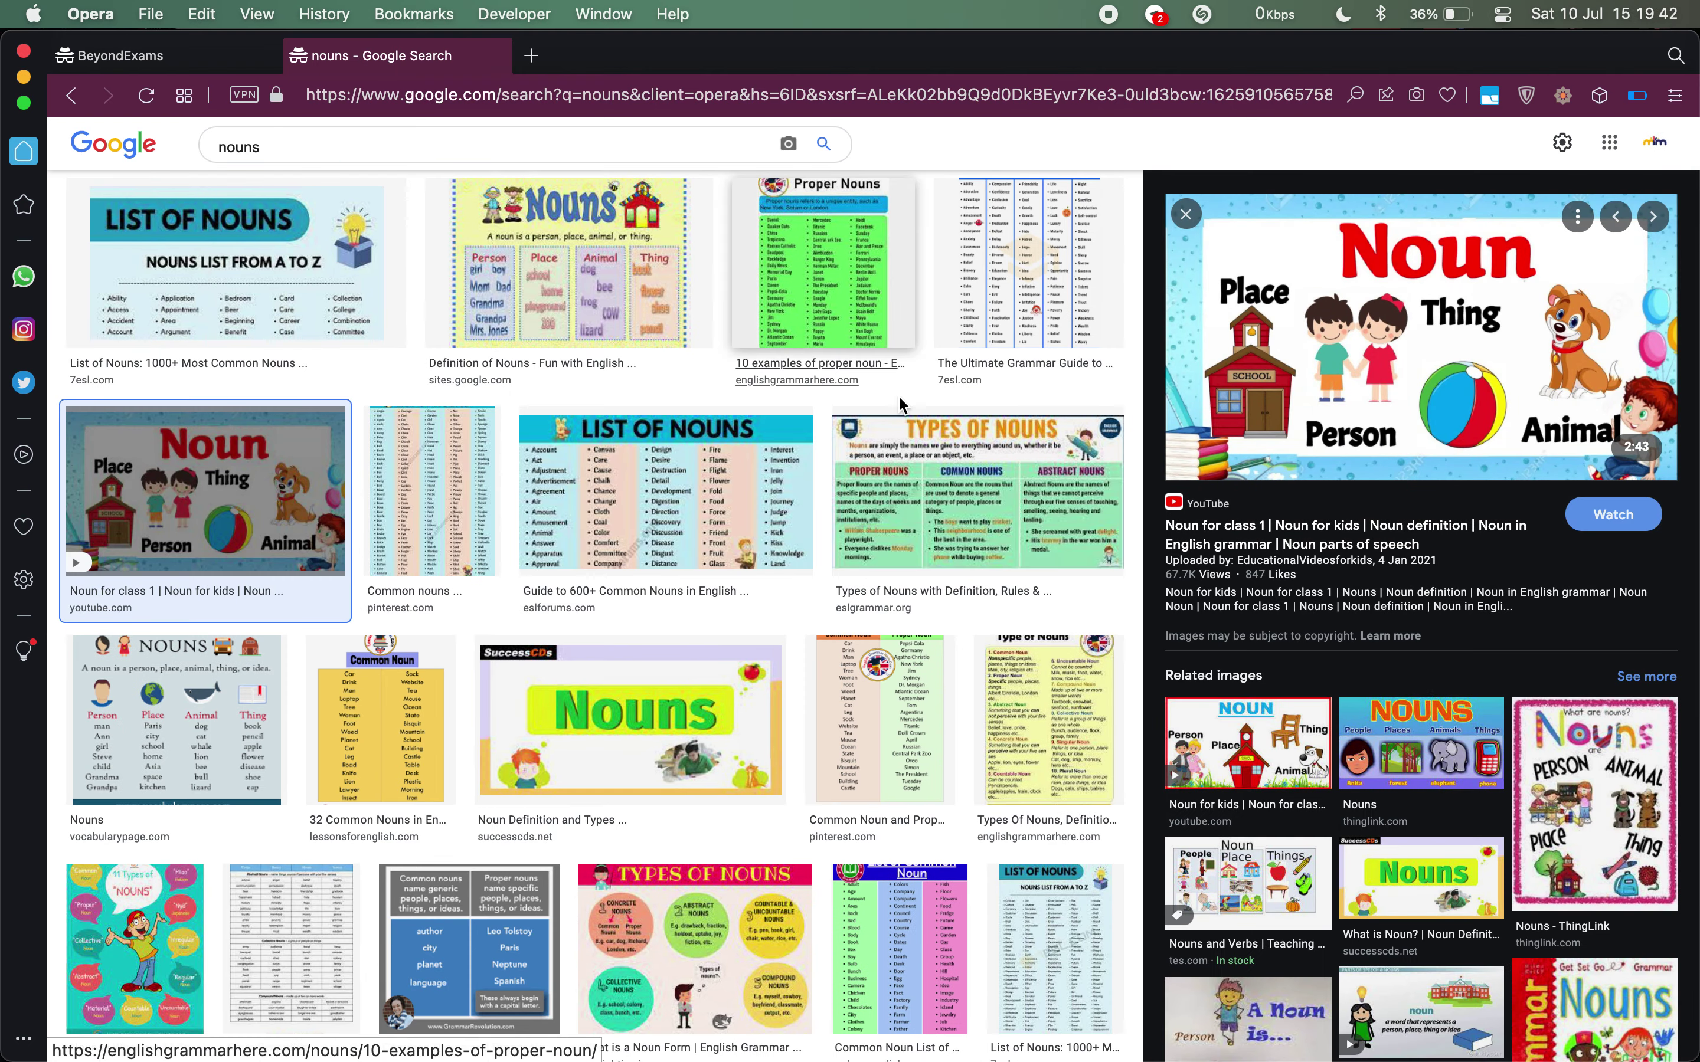
pyautogui.scroll(2, 898, 397)
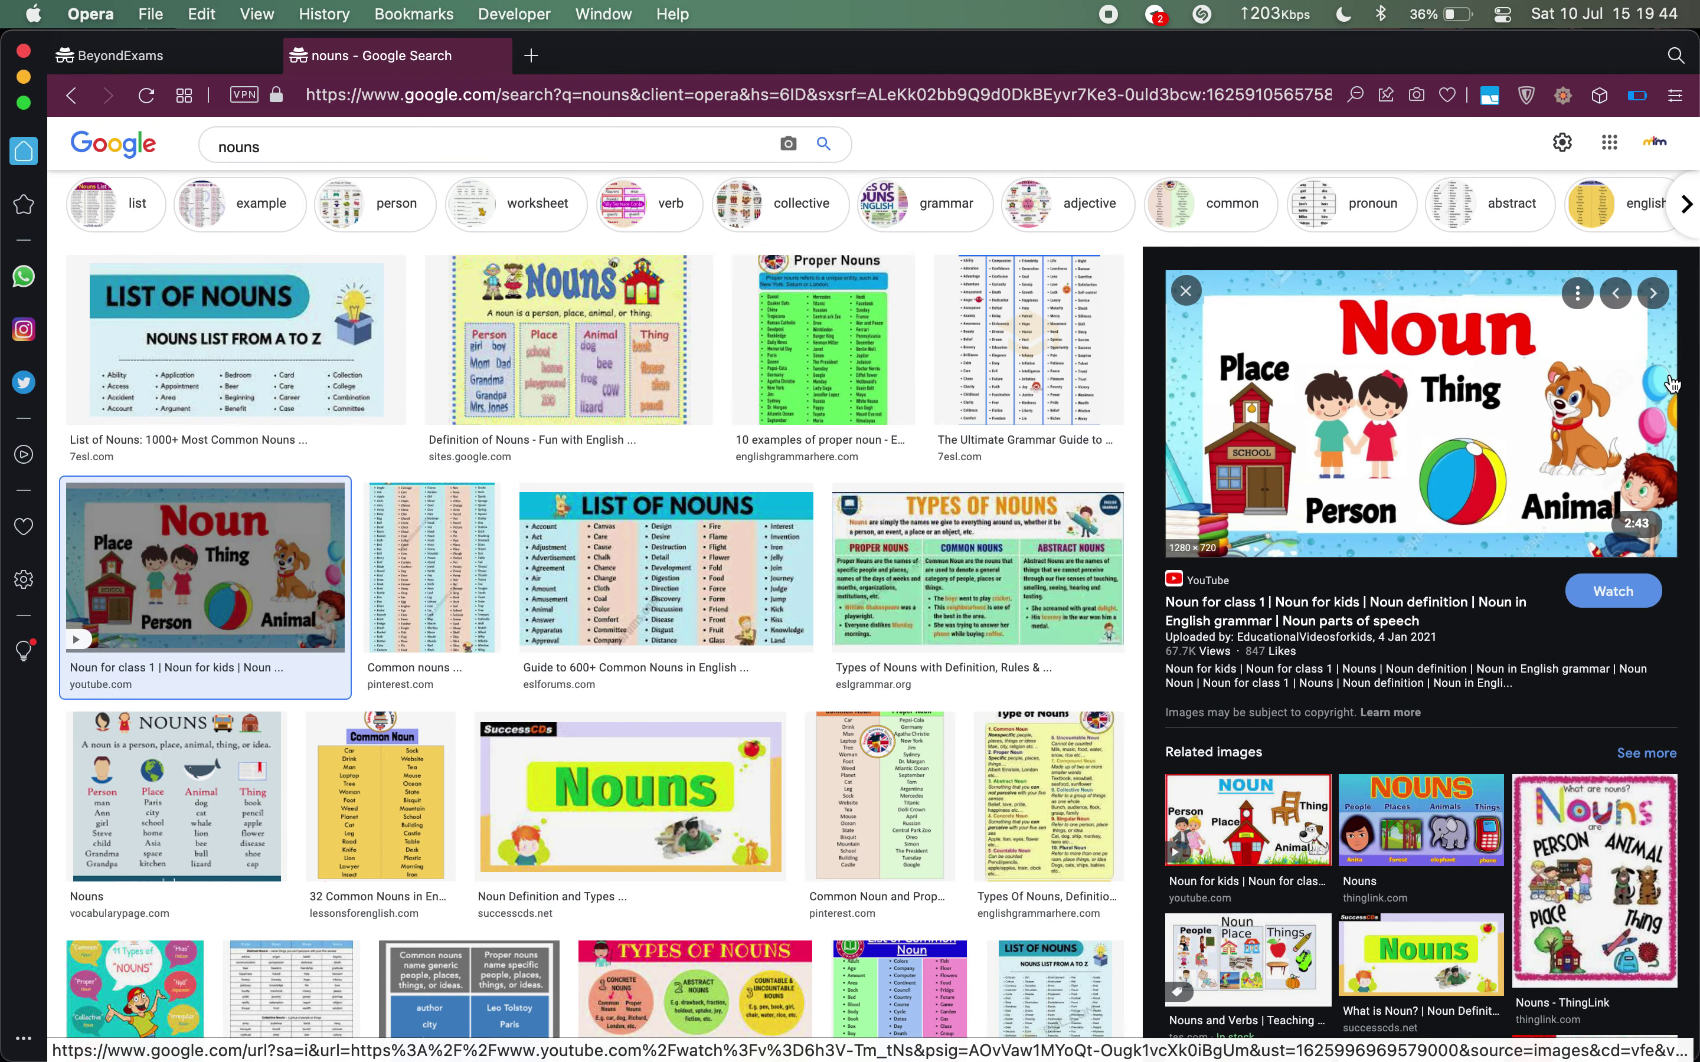
pyautogui.rightClick(1424, 406)
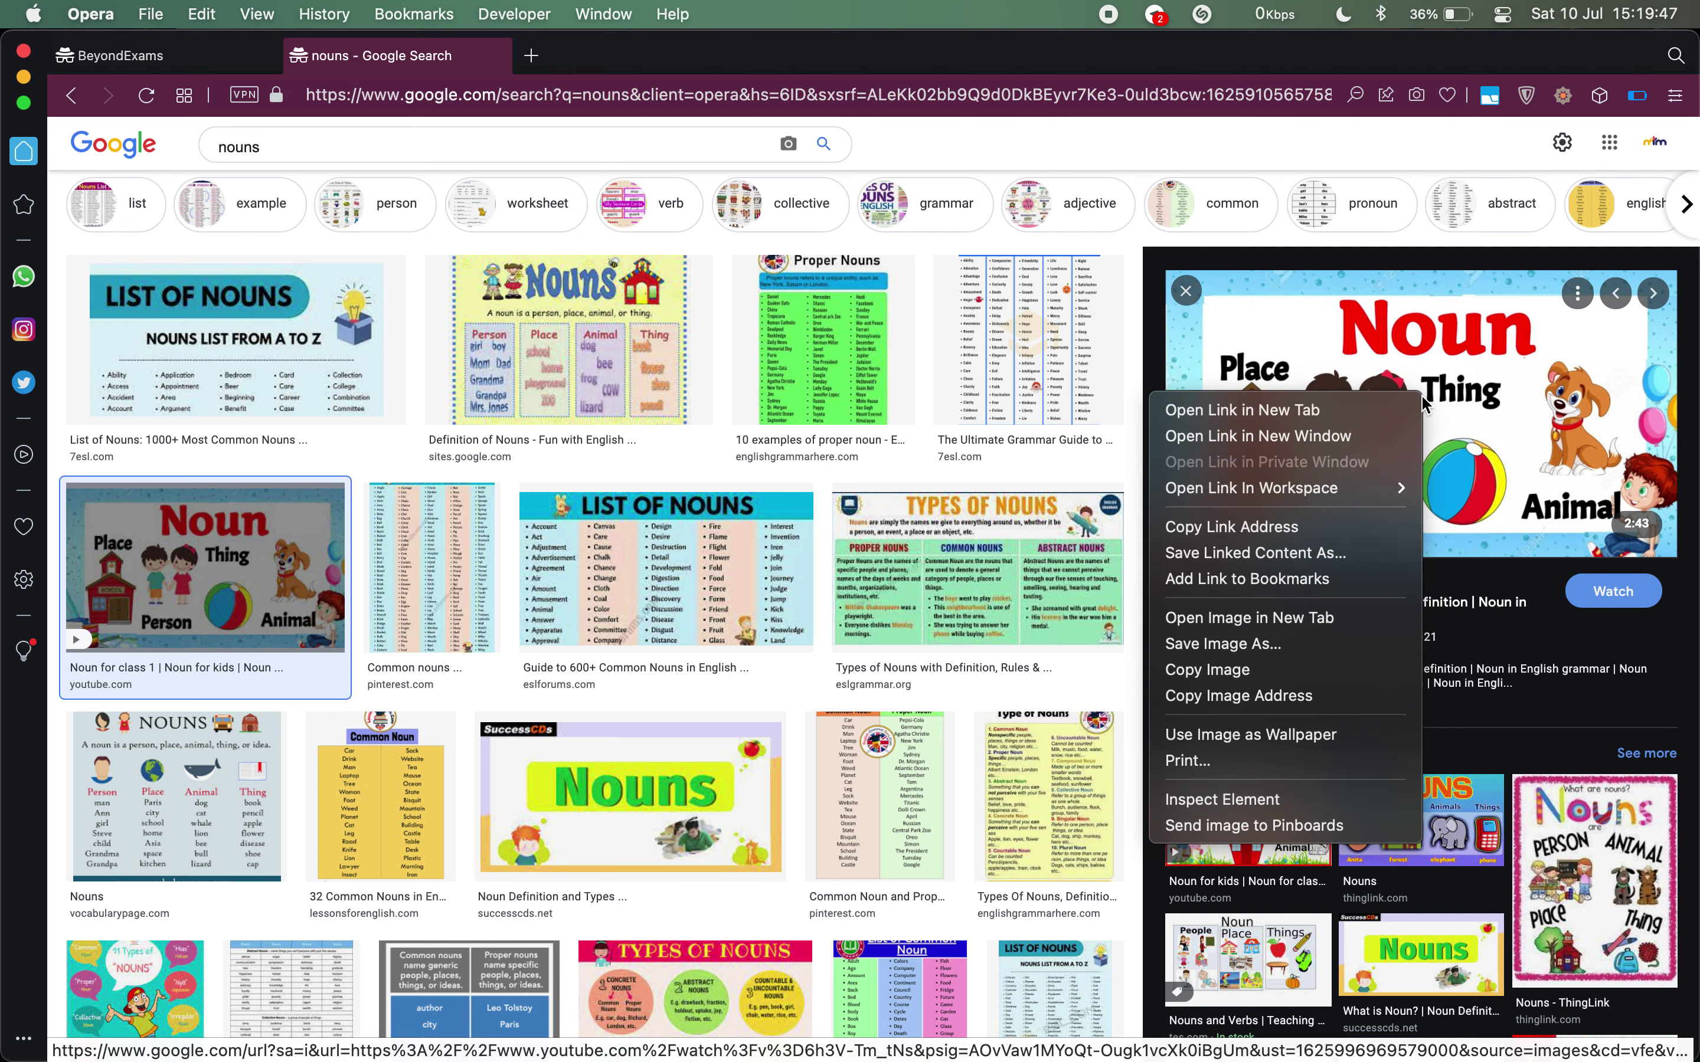
pyautogui.click(1297, 648)
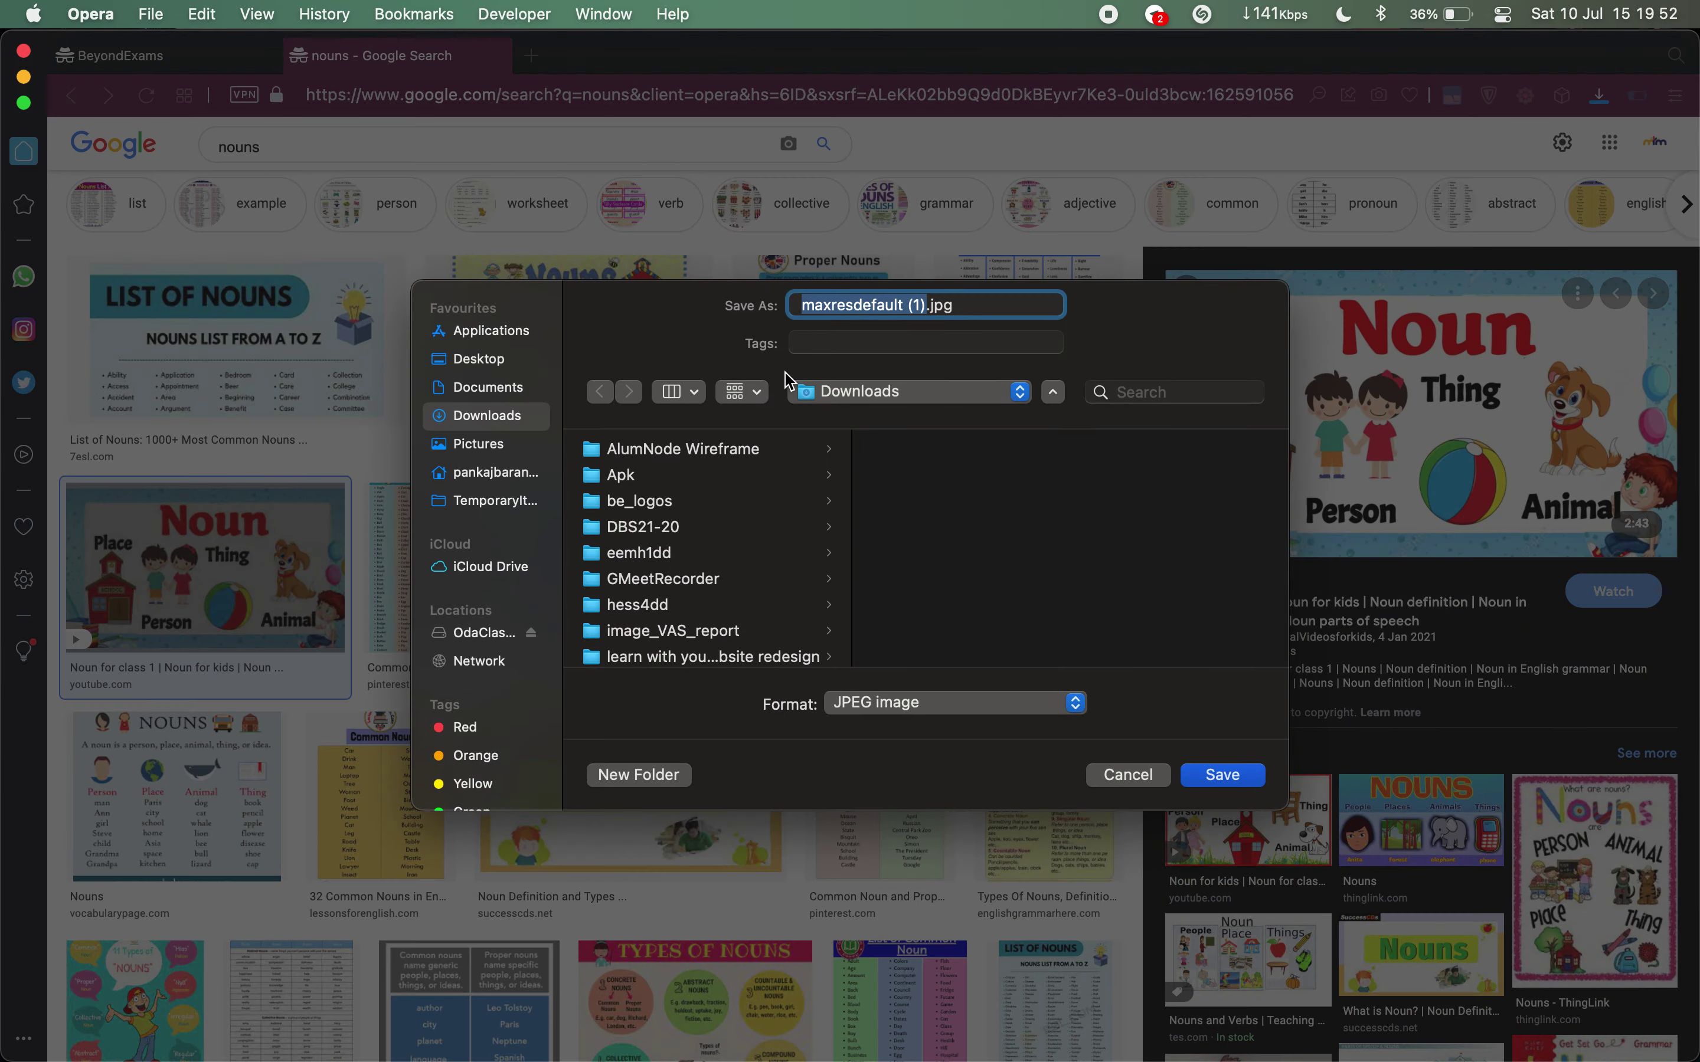
pyautogui.press('Right')
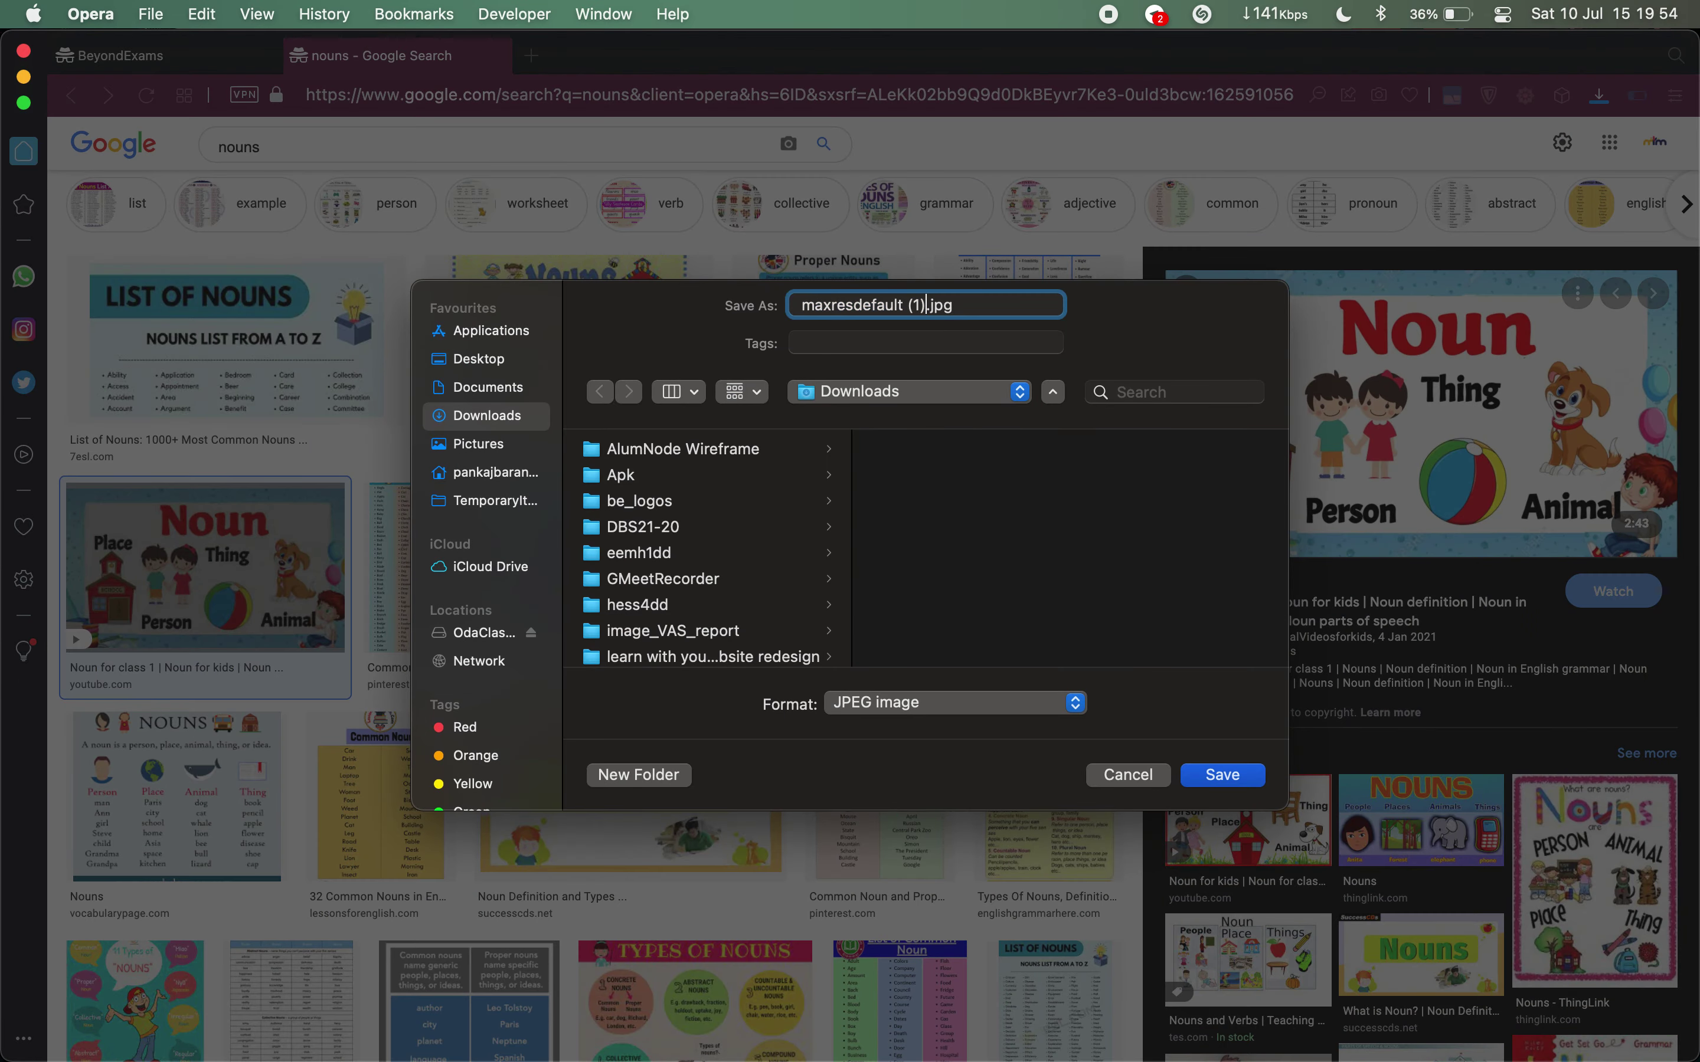
pyautogui.click(1235, 777)
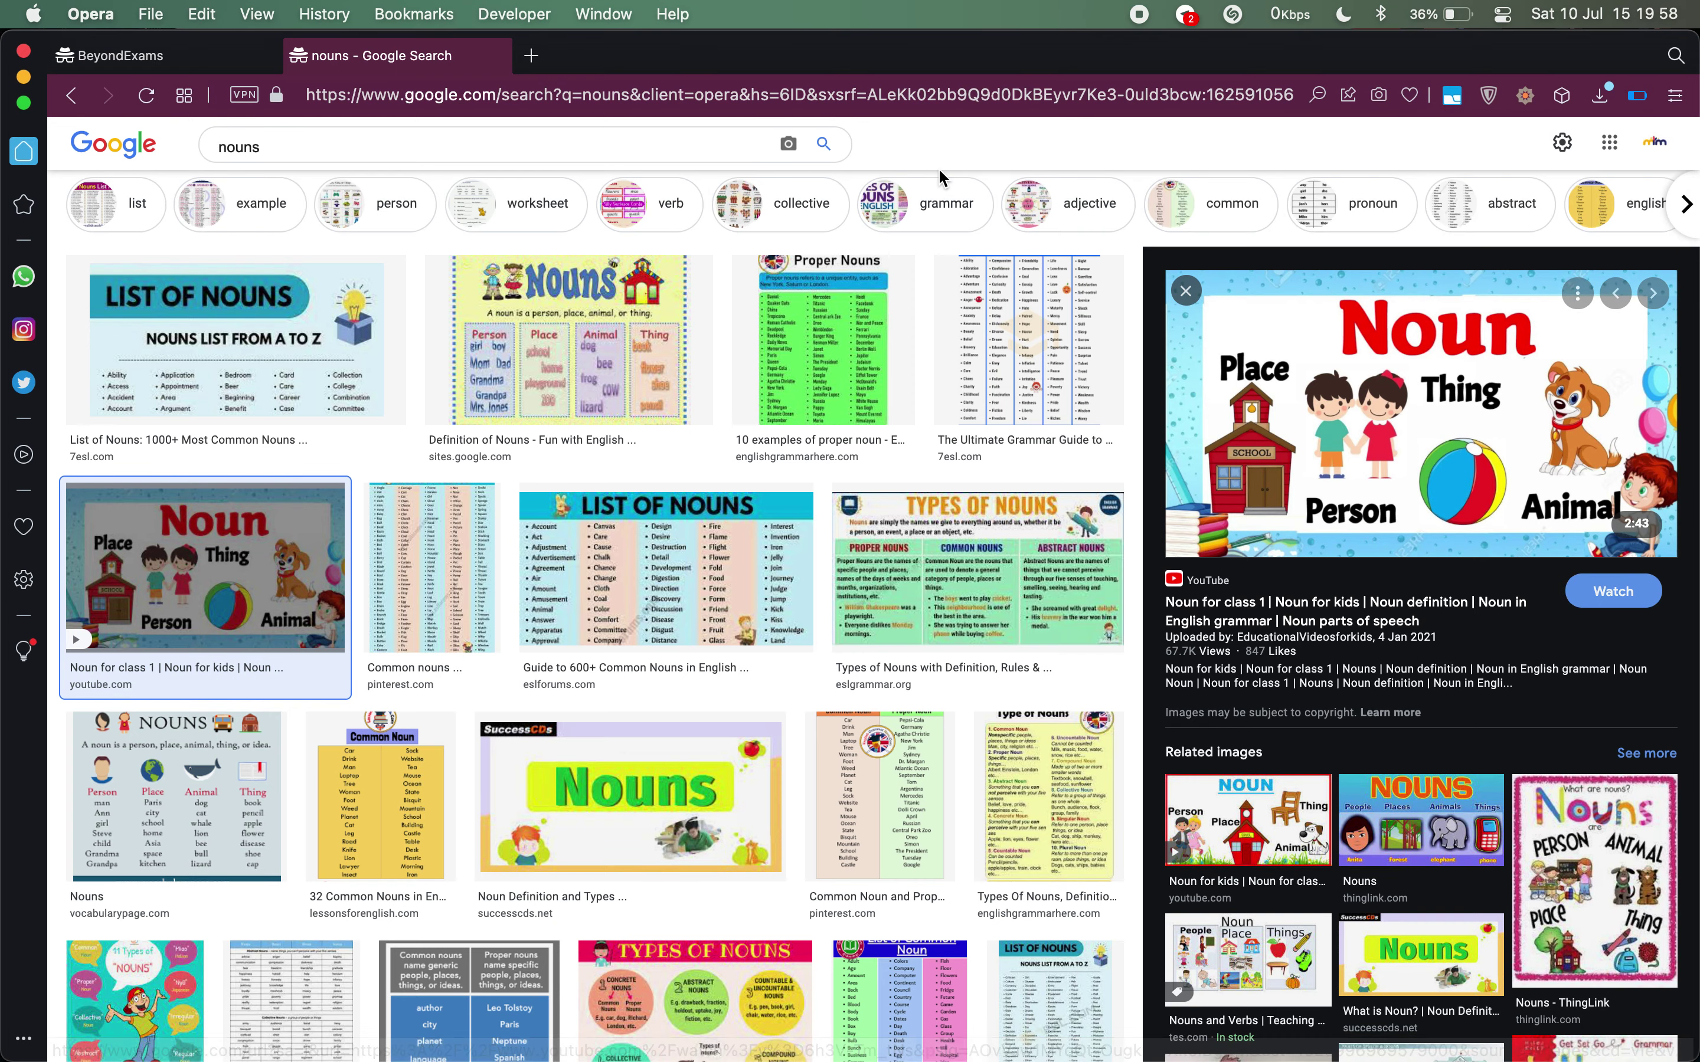
pyautogui.click(300, 55)
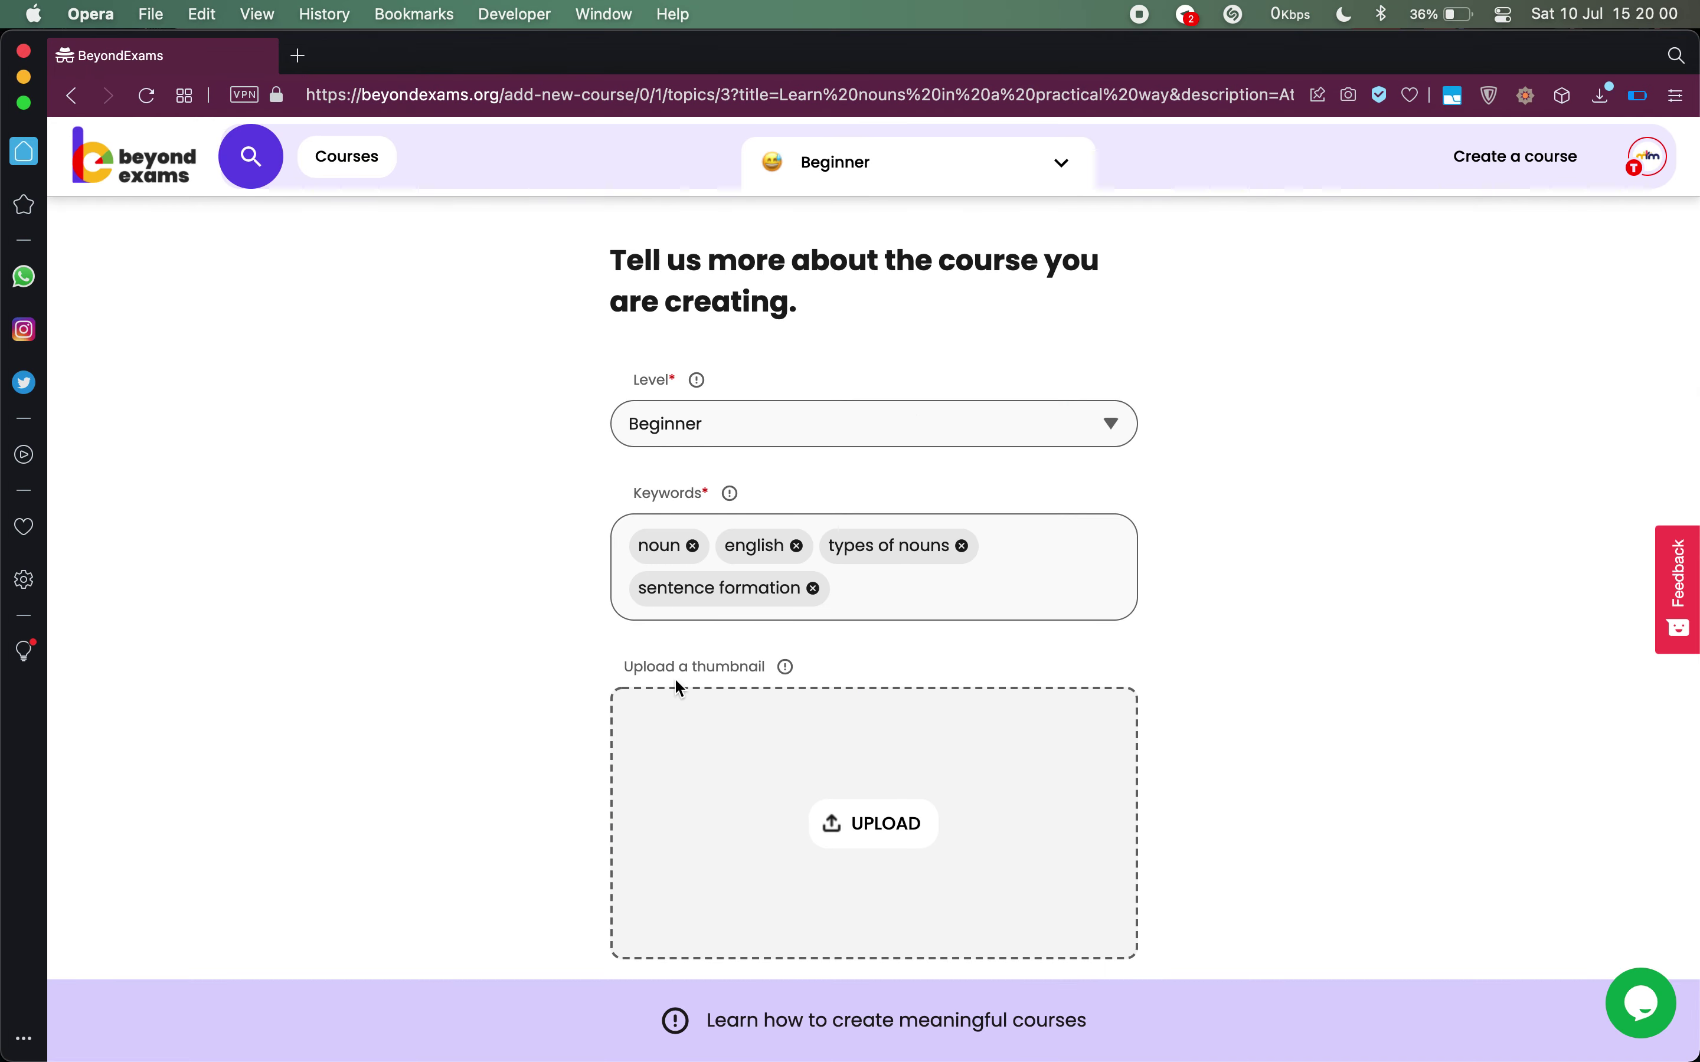
# - Upload the downloaded image maxresdefault (1).jpg as the course thumbnail
pyautogui.scroll(-2, 704, 665)
pyautogui.click(864, 698)
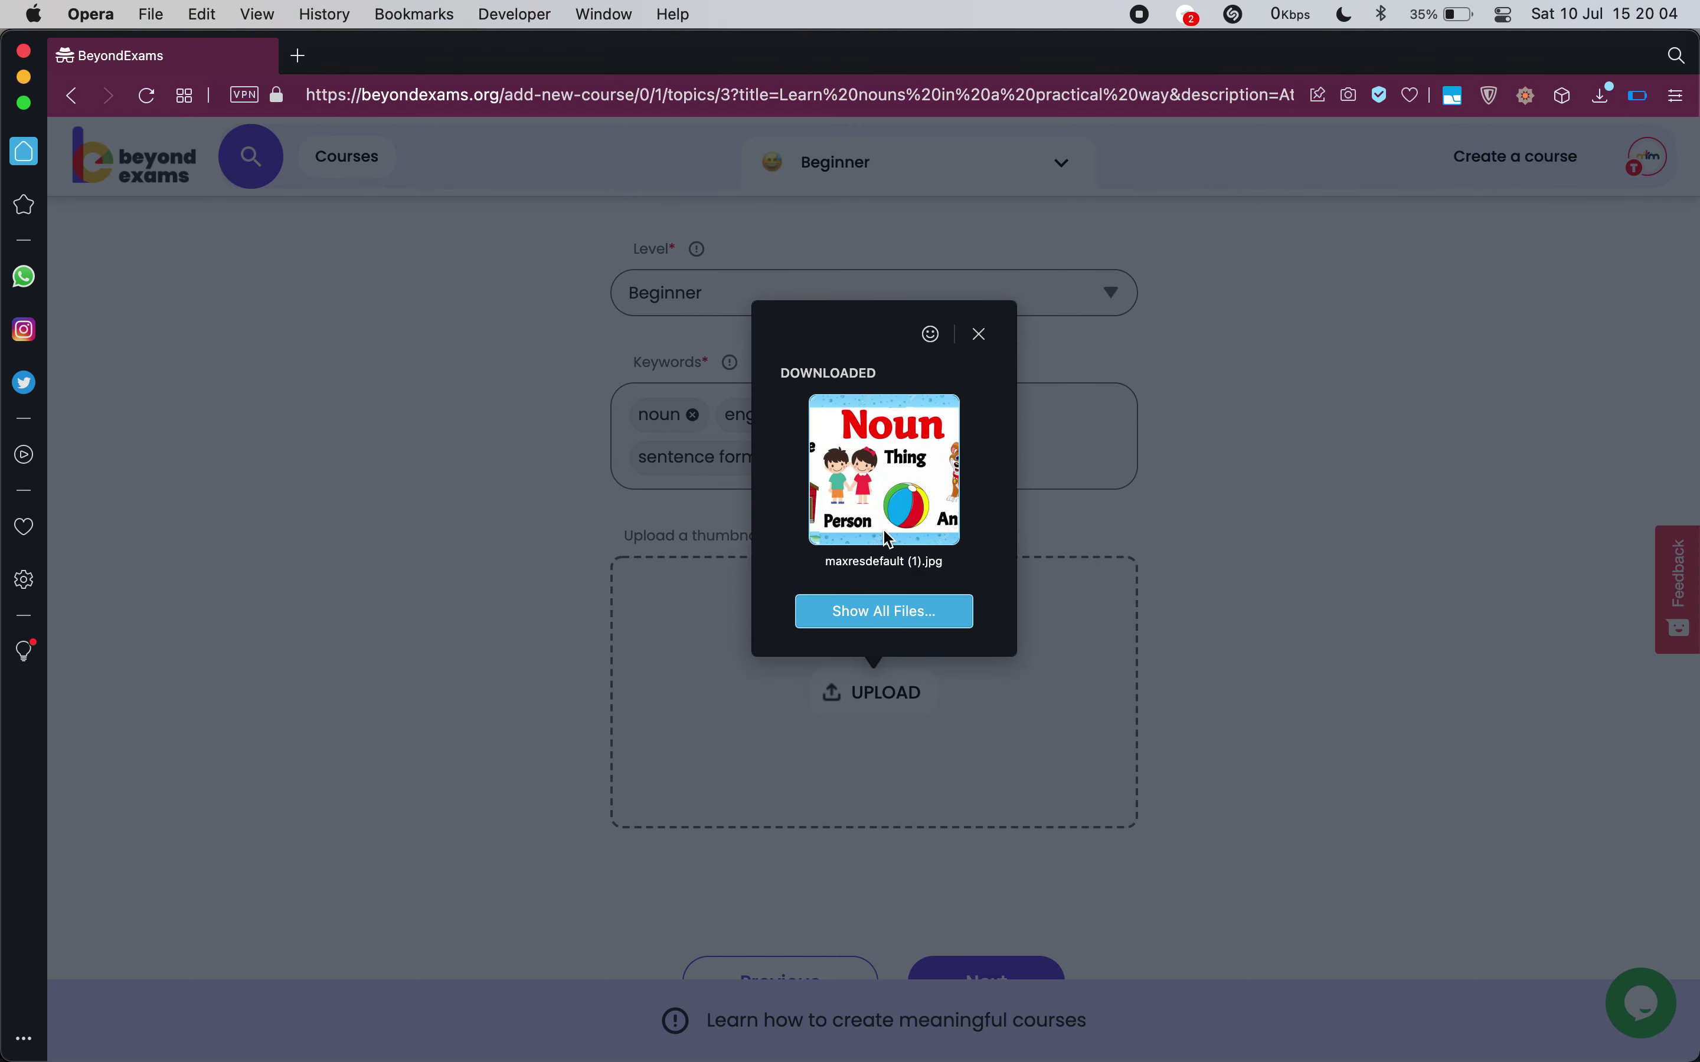
pyautogui.click(864, 479)
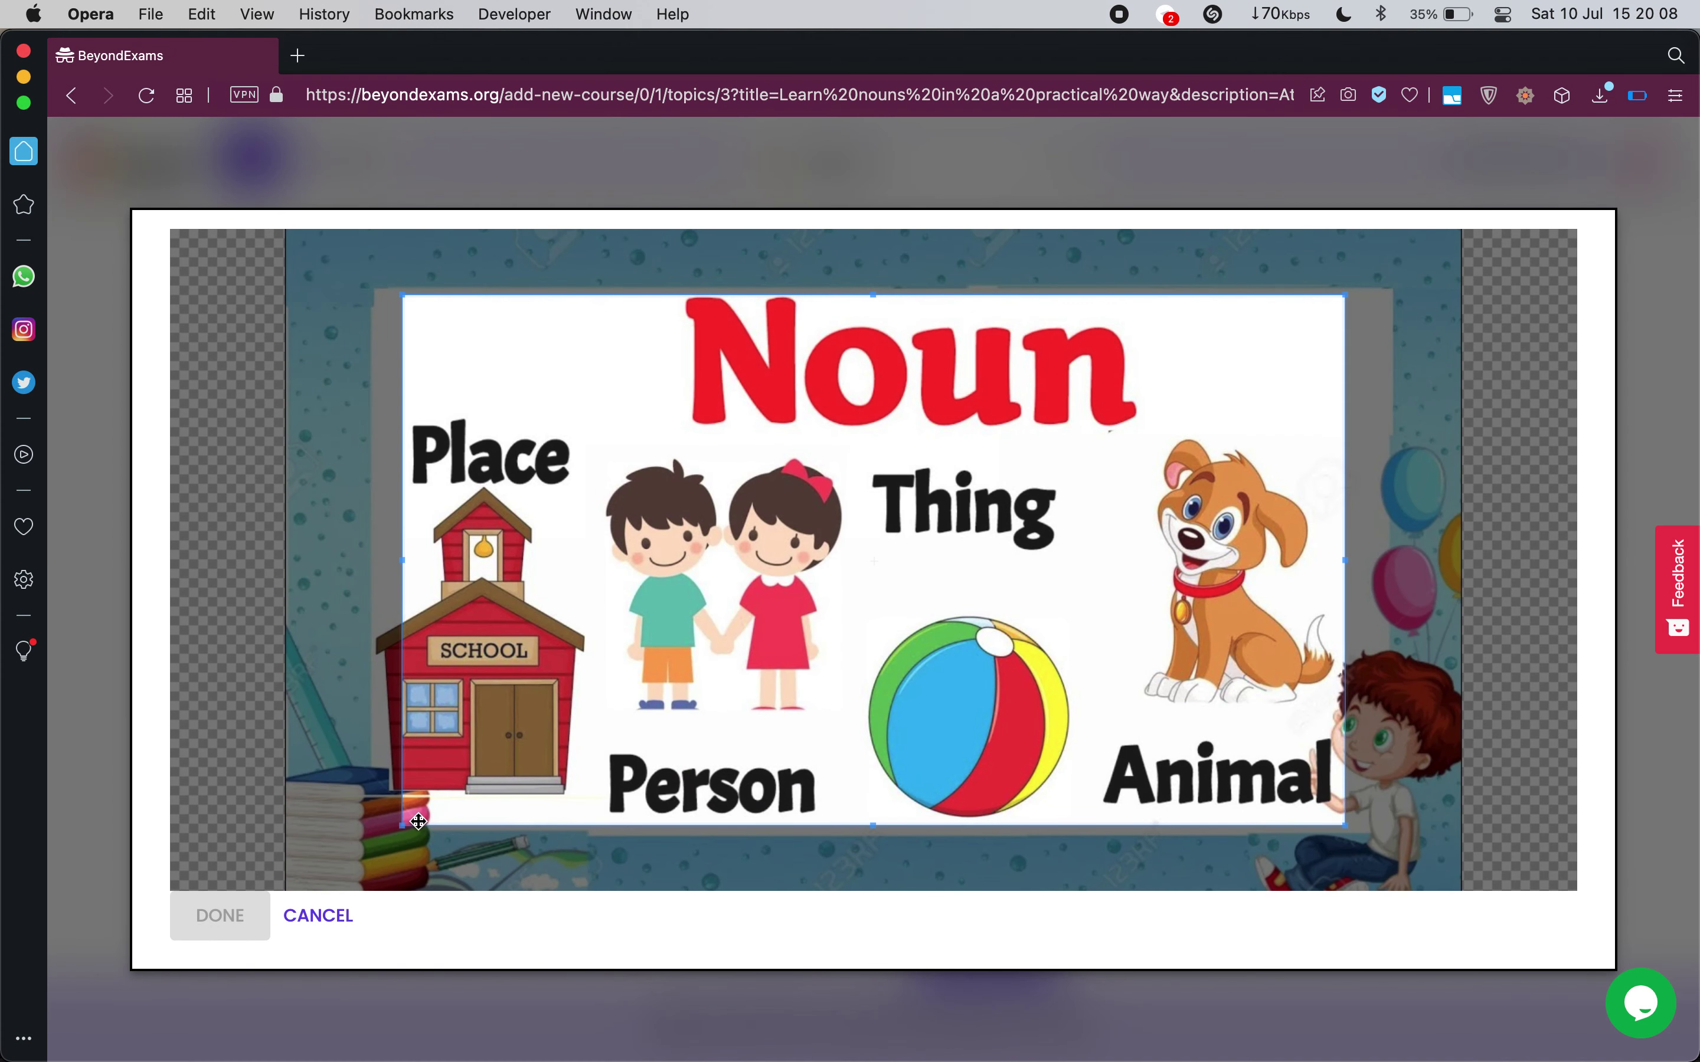
# - Widen the thumbnail's crop area on both sides to span the full width of the white board and apply the crop
pyautogui.moveTo(406, 826)
pyautogui.mouseDown()
pyautogui.moveTo(278, 870)
pyautogui.moveTo(341, 816)
pyautogui.moveTo(375, 820)
pyautogui.mouseUp()
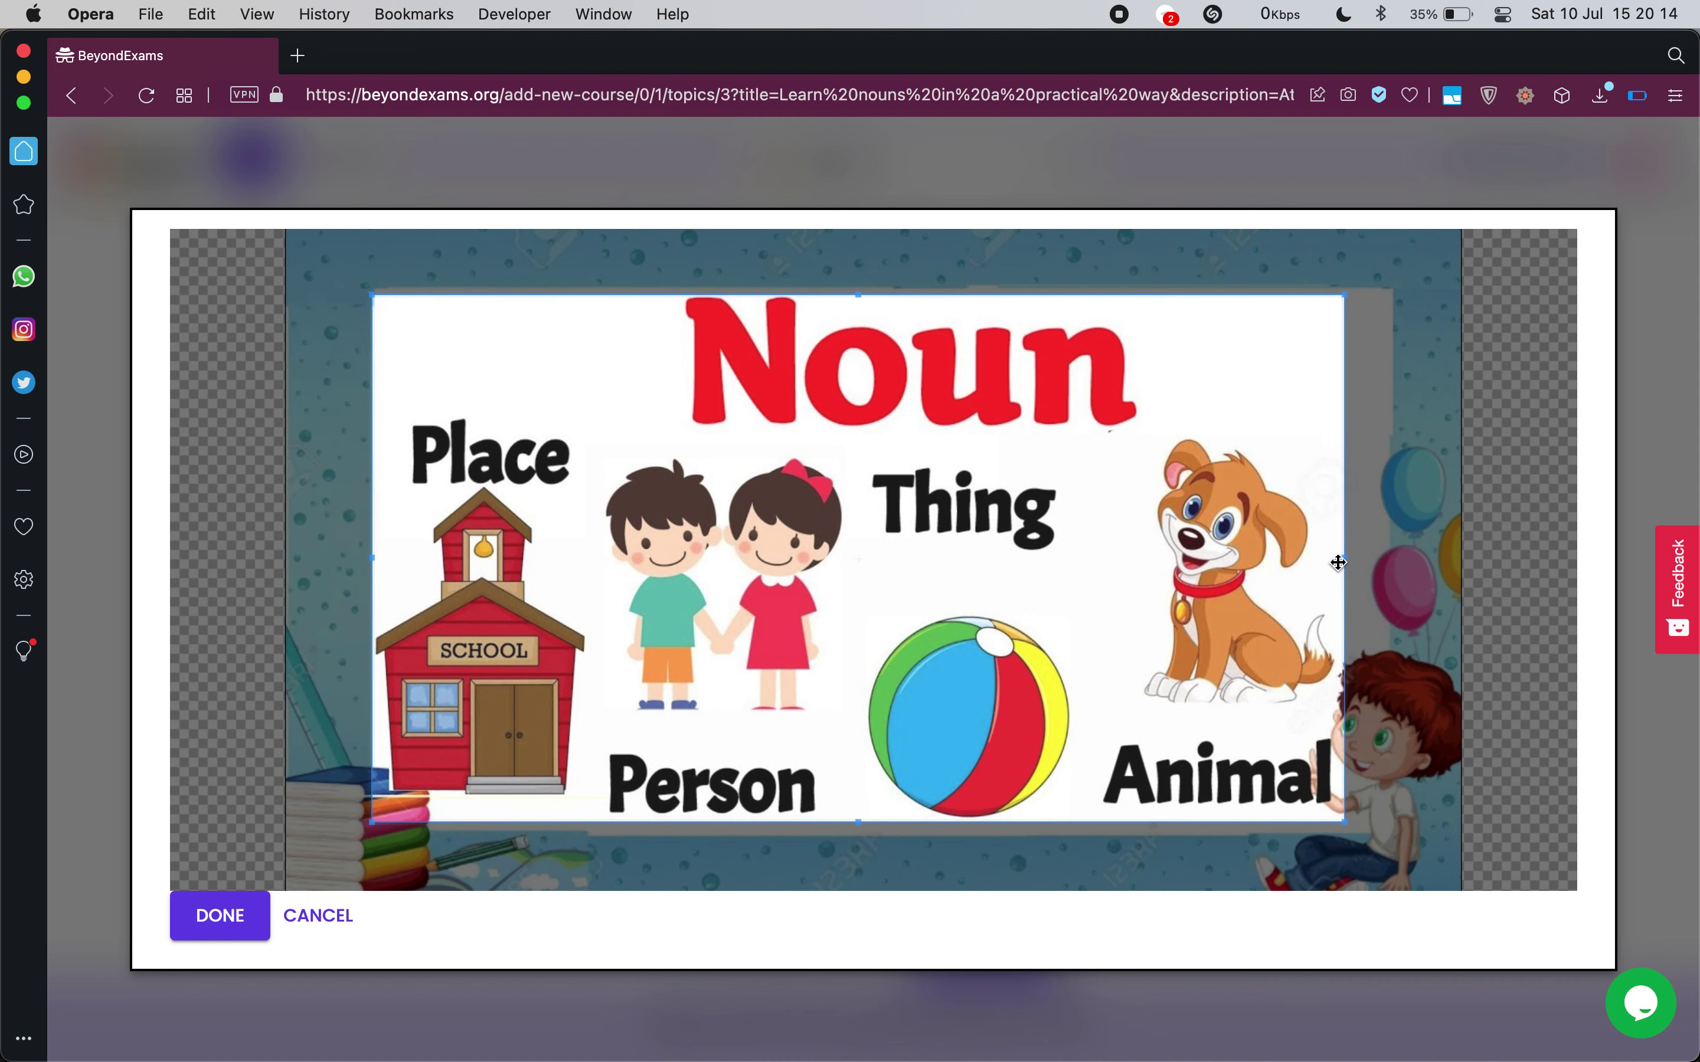
pyautogui.moveTo(1344, 559); pyautogui.dragTo(1394, 558)
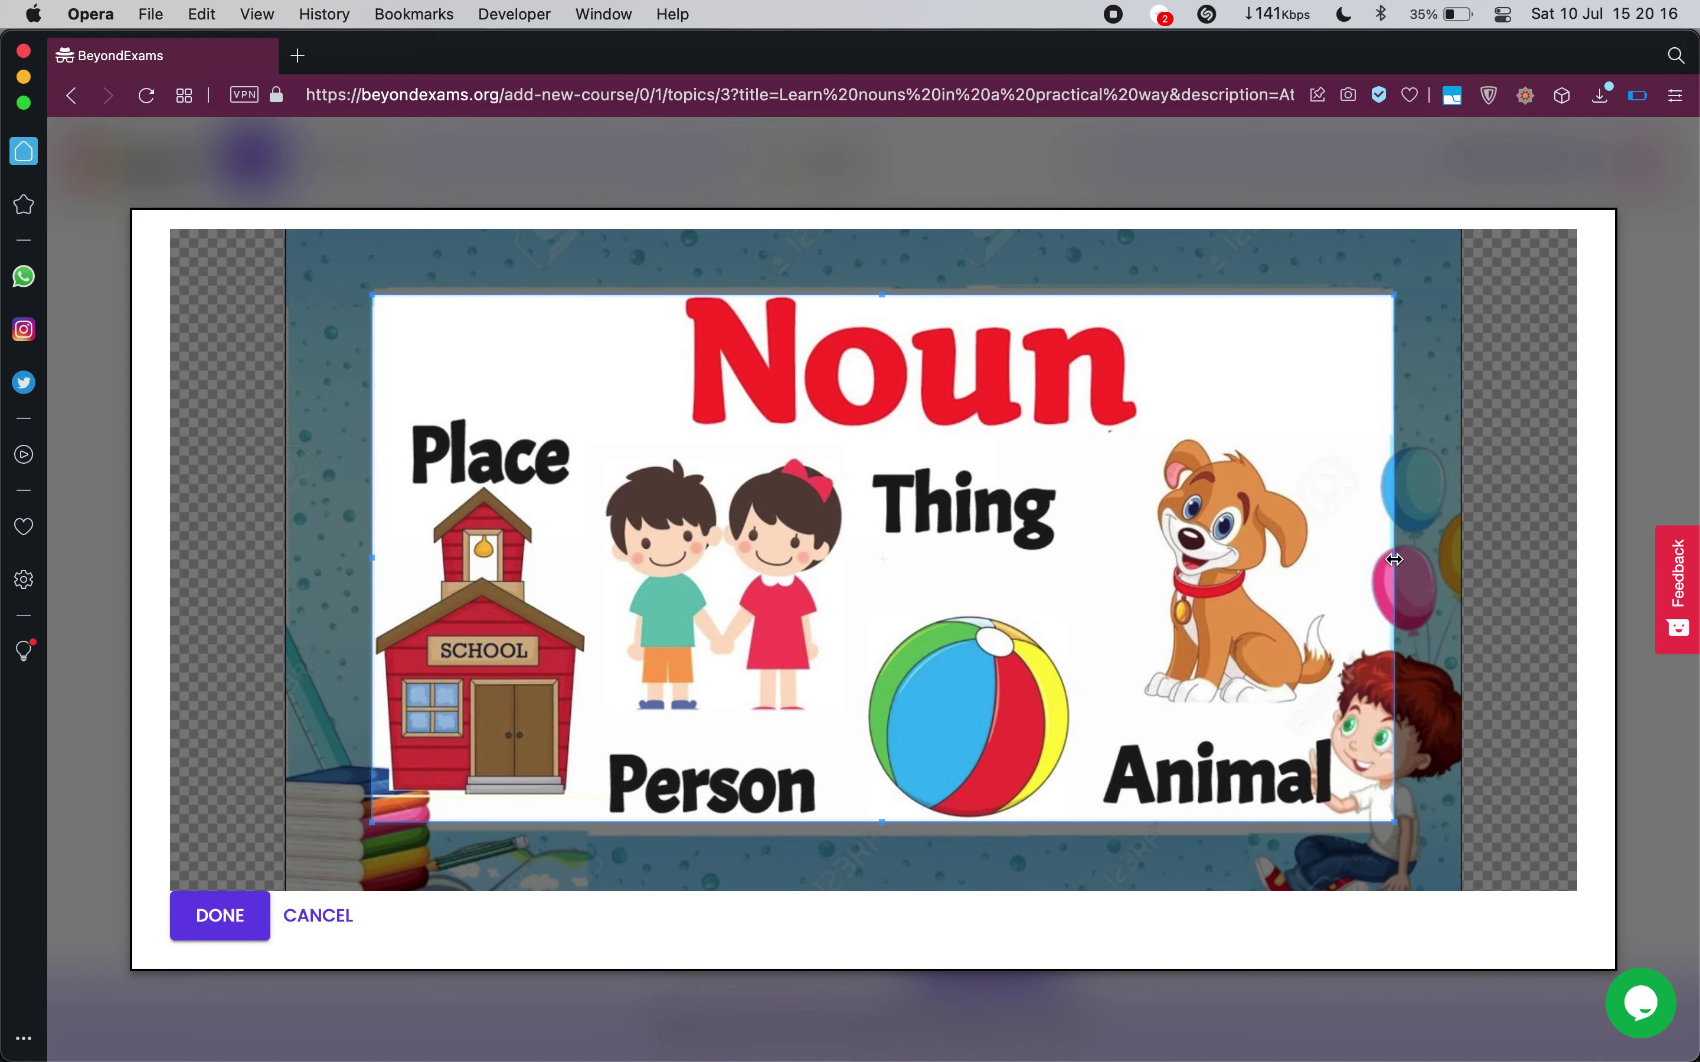
pyautogui.click(224, 935)
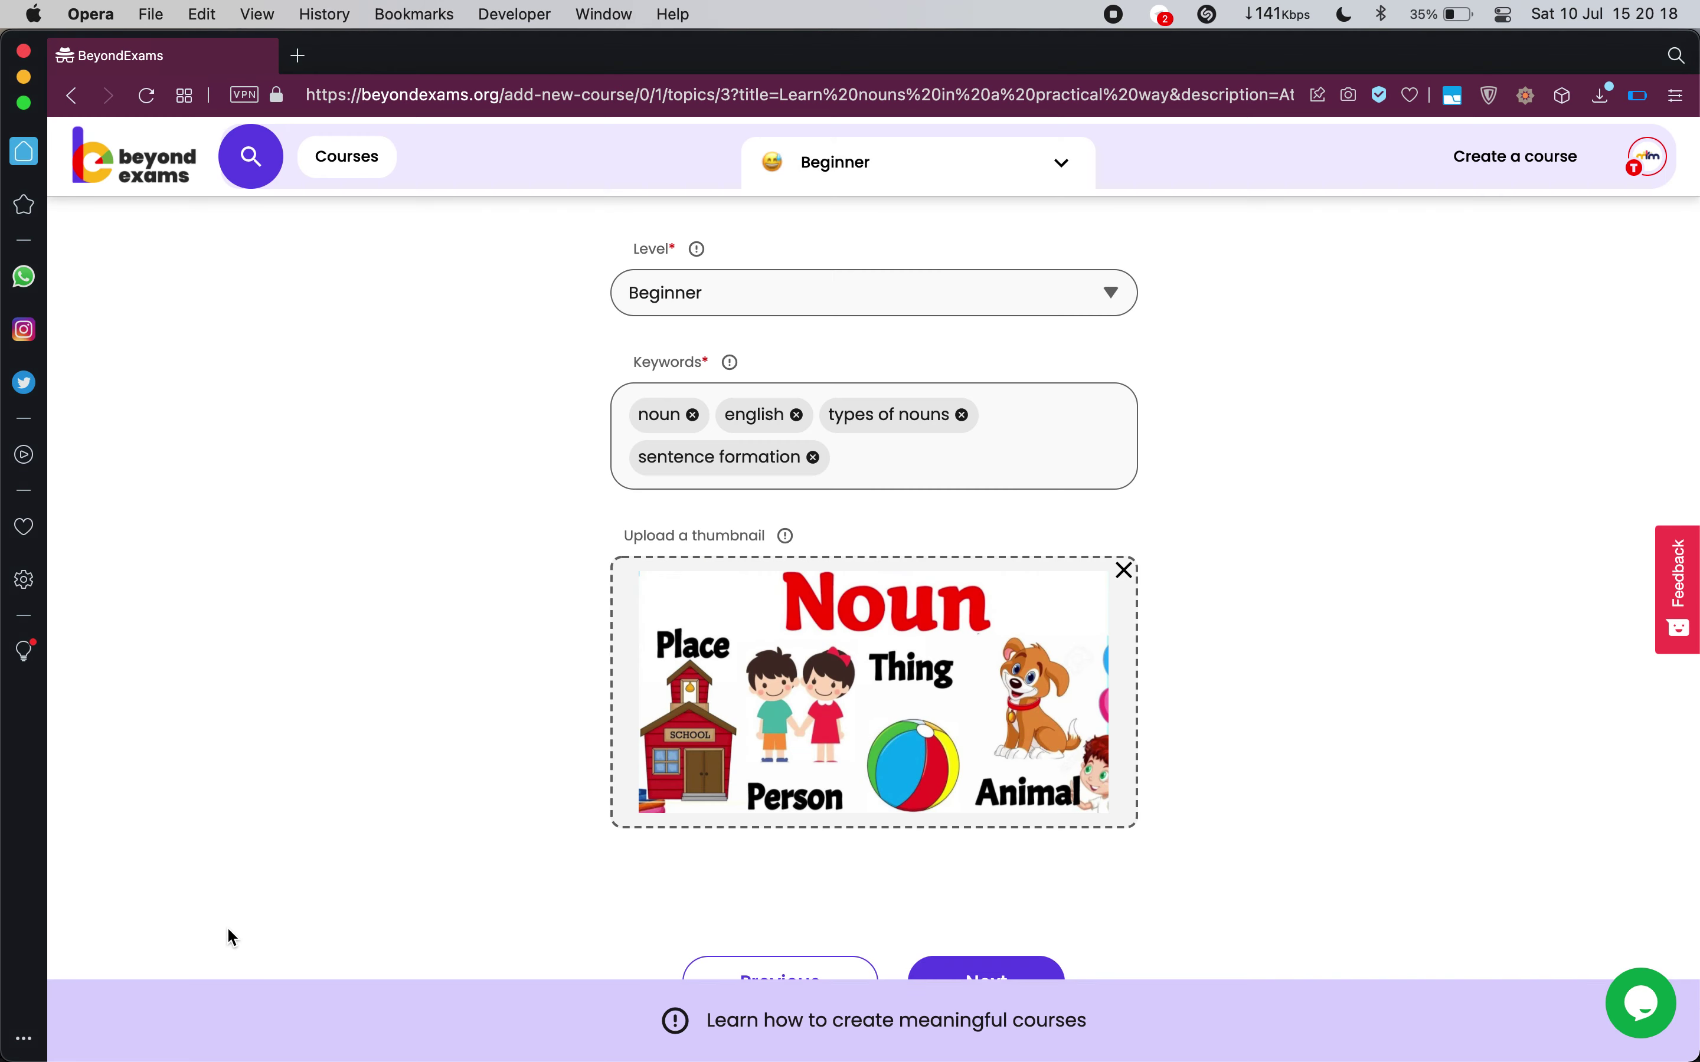
# - Check the completed additional information and continue to the Course Content stage of the course creation
pyautogui.scroll(1, 1197, 776)
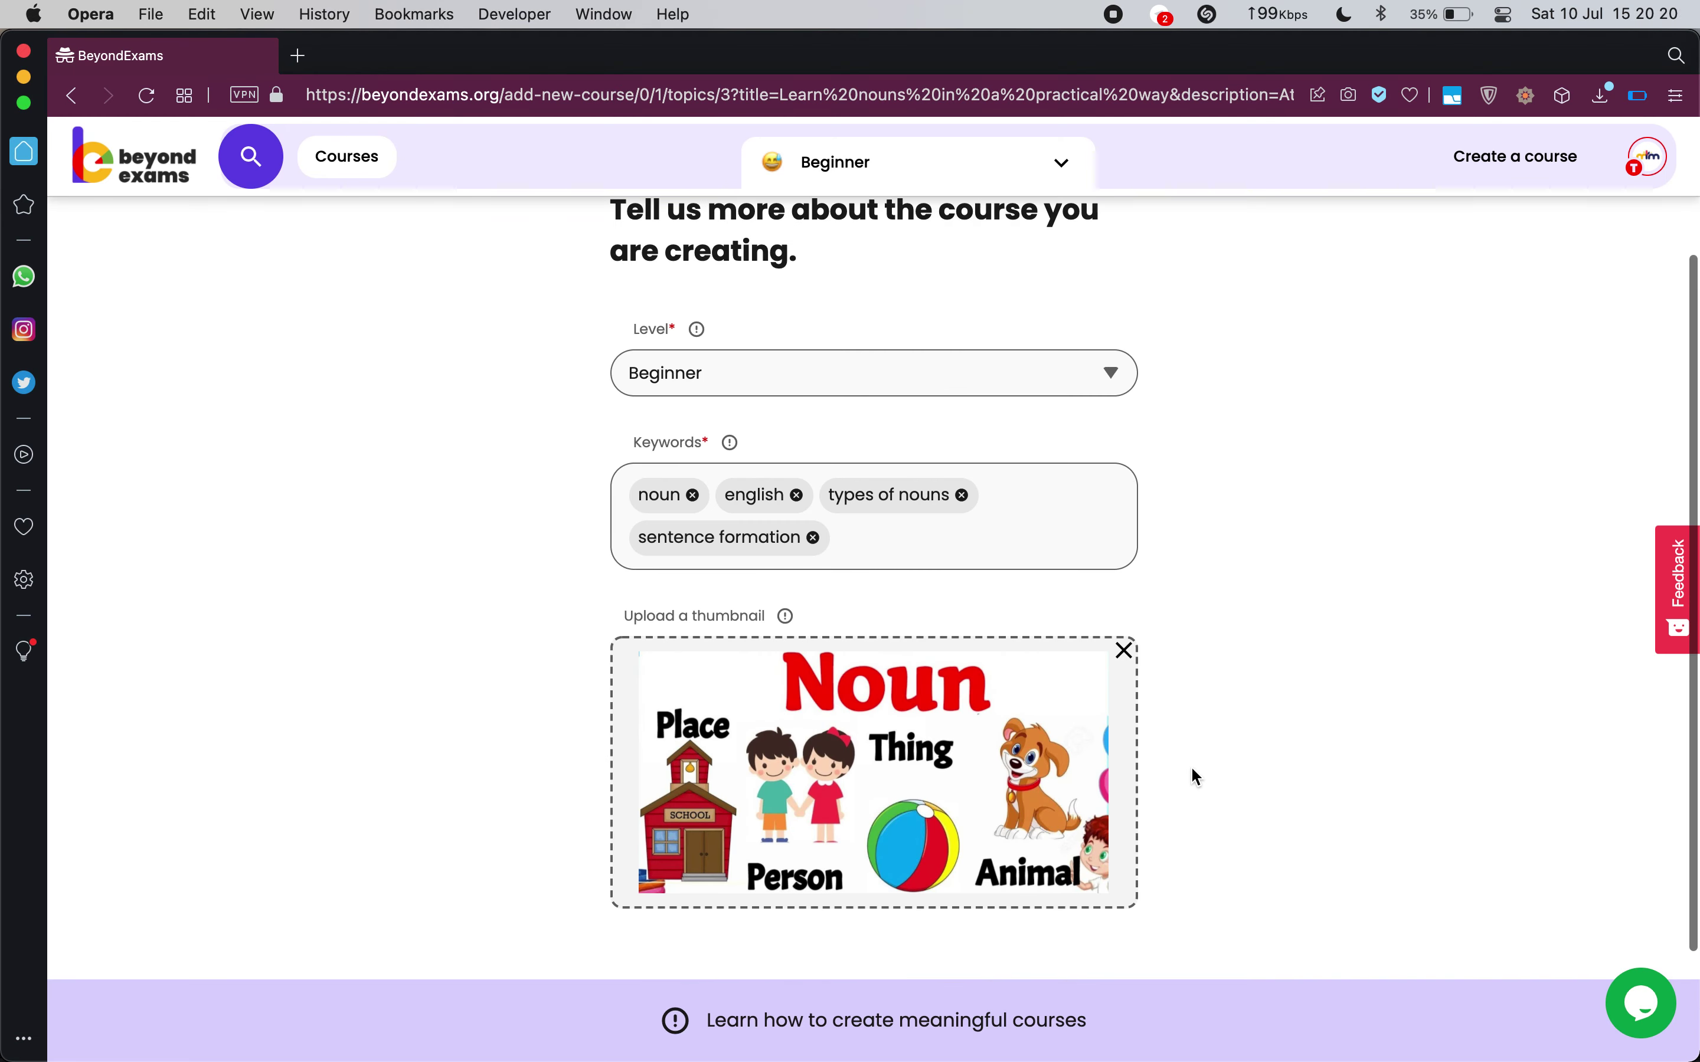
pyautogui.scroll(-3, 1197, 776)
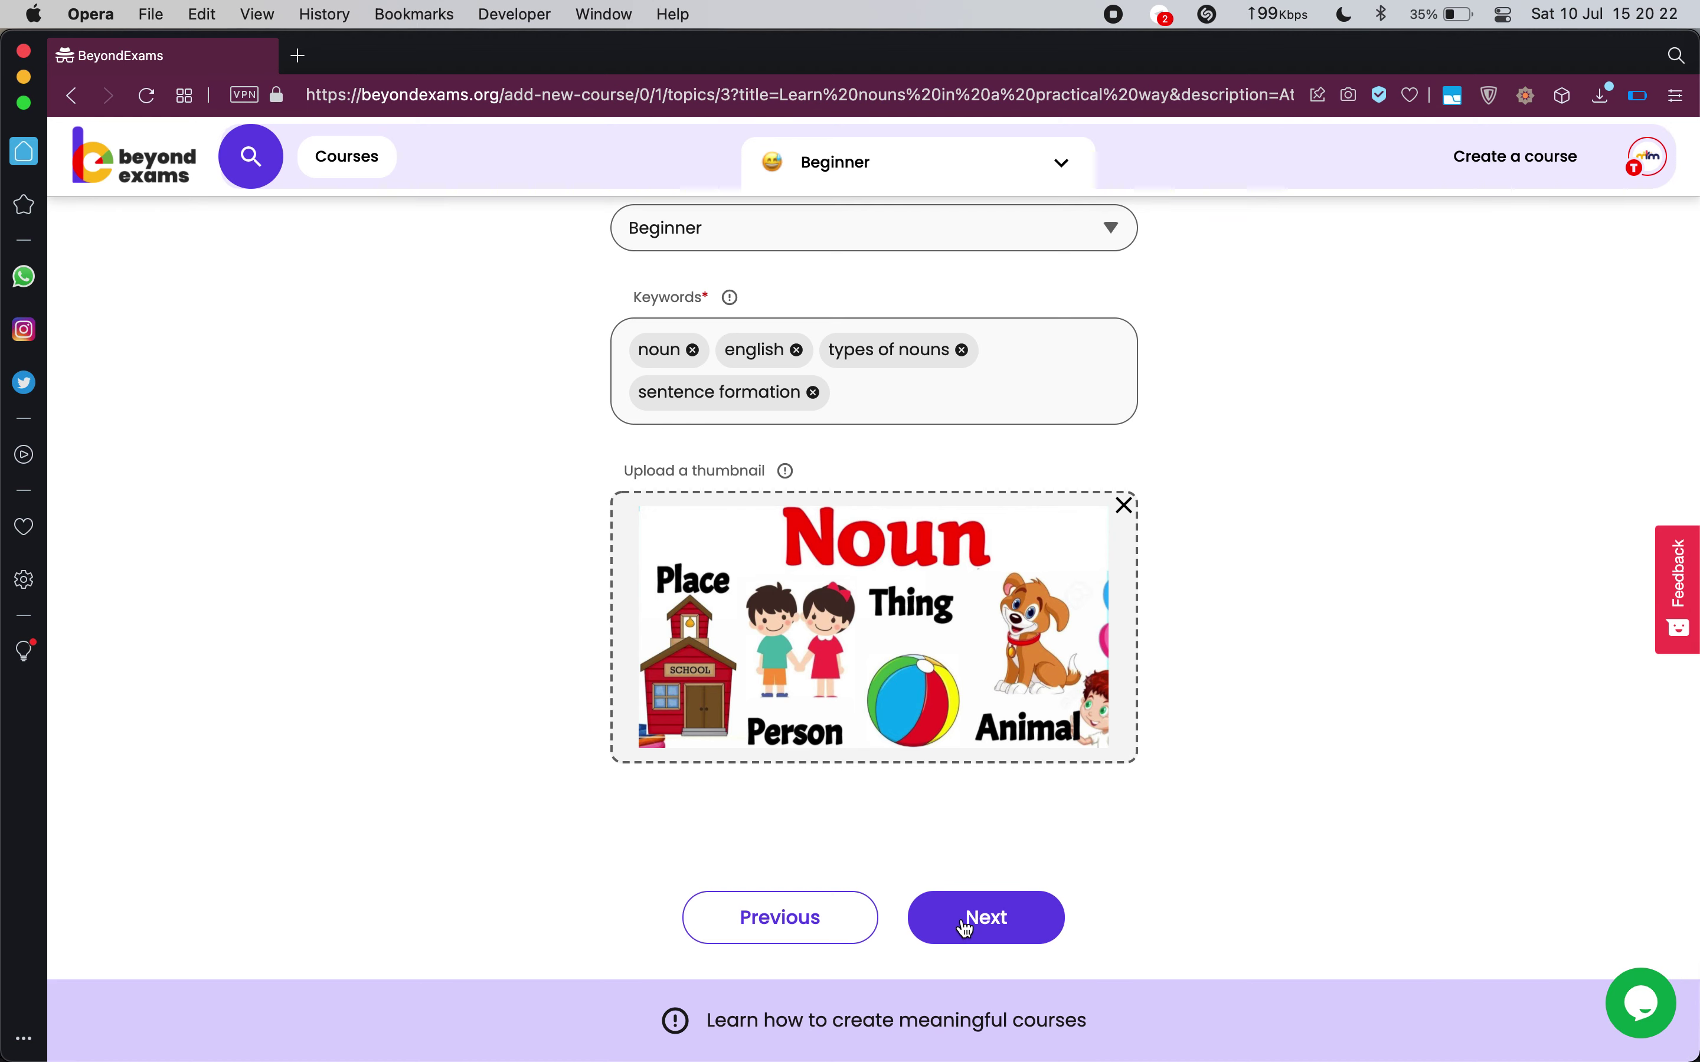
pyautogui.click(965, 927)
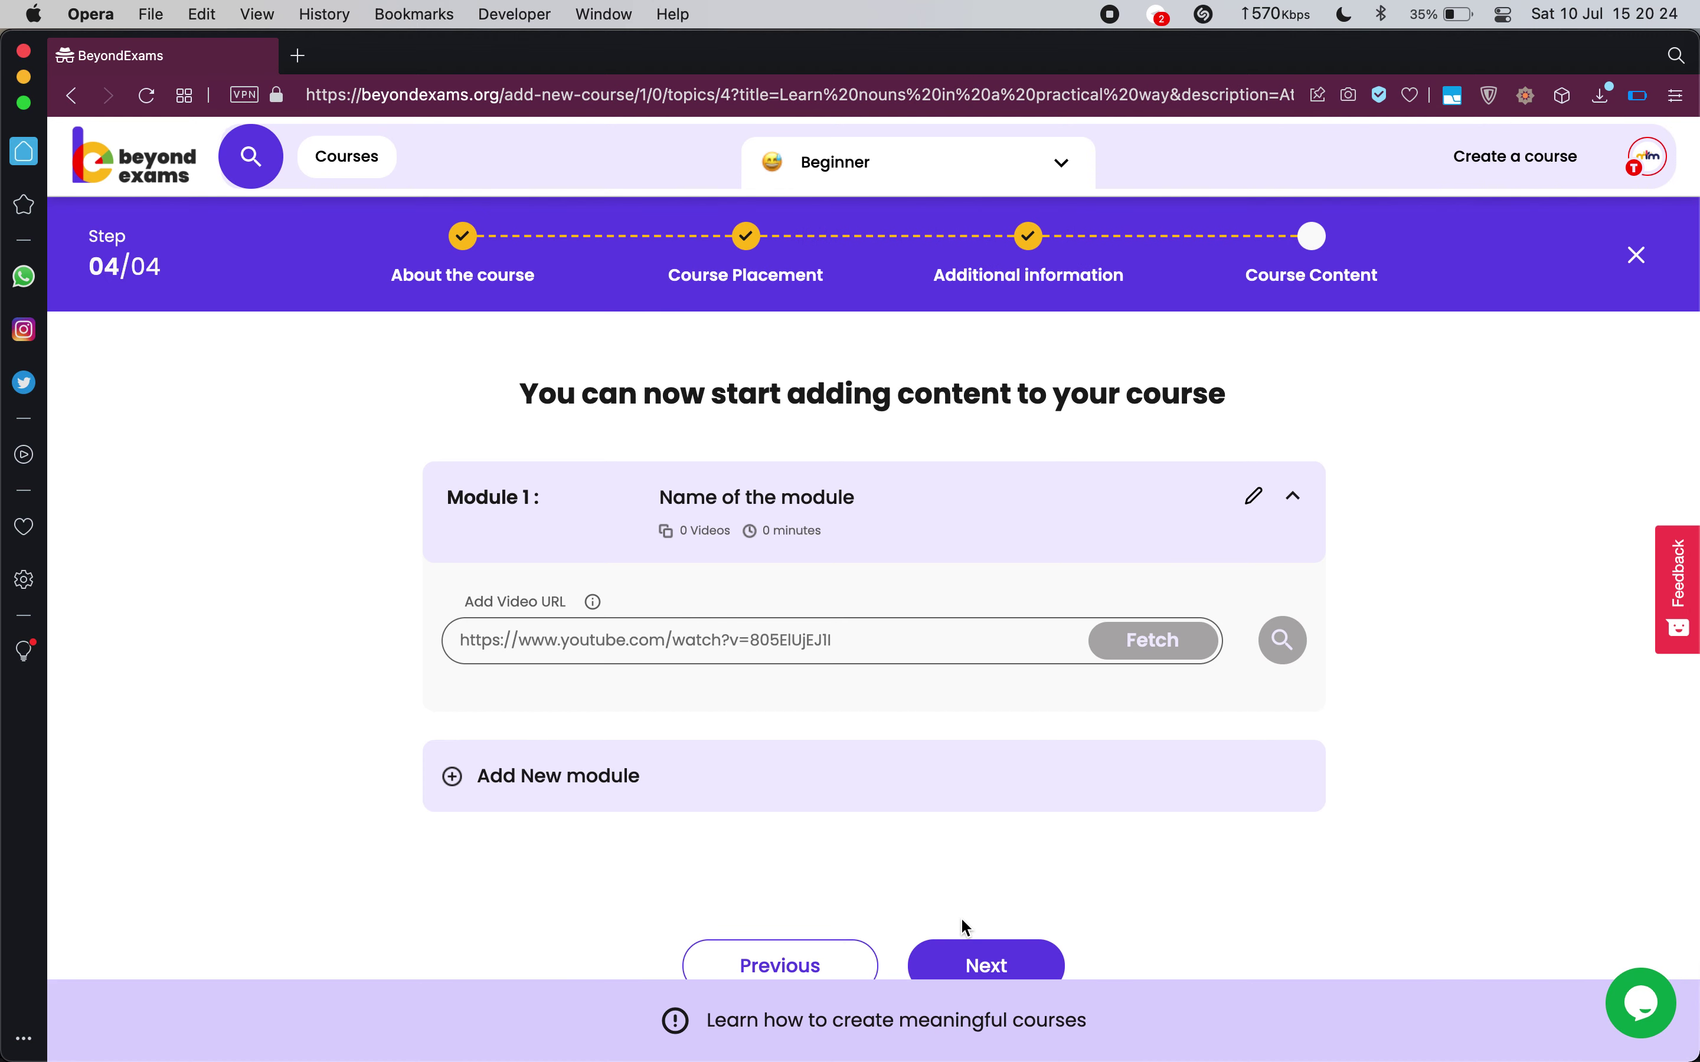